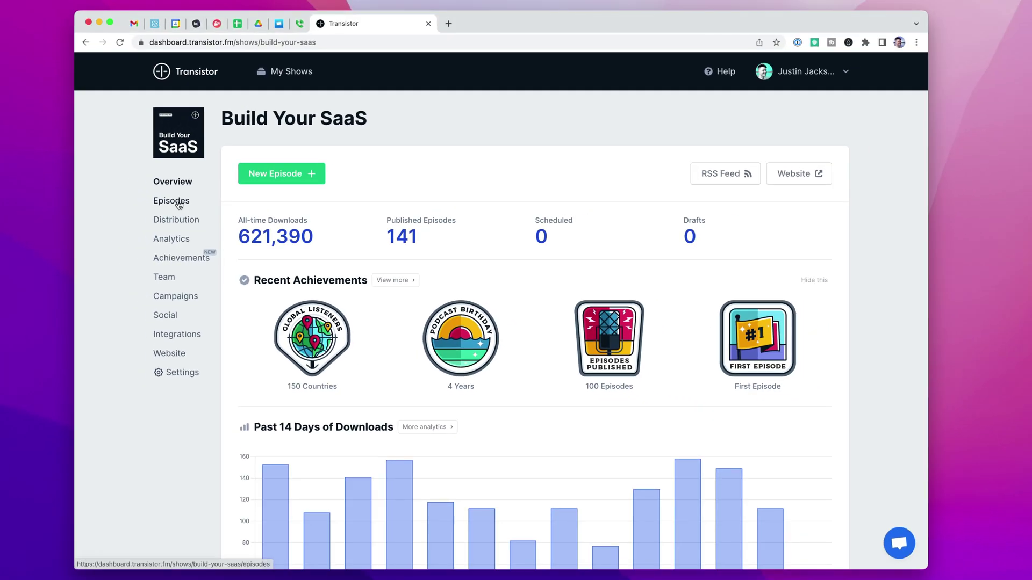
# - Open the Bootstrapping in France episode, check its ad locations around 27 minutes and the end, then return to settings
pyautogui.click(178, 203)
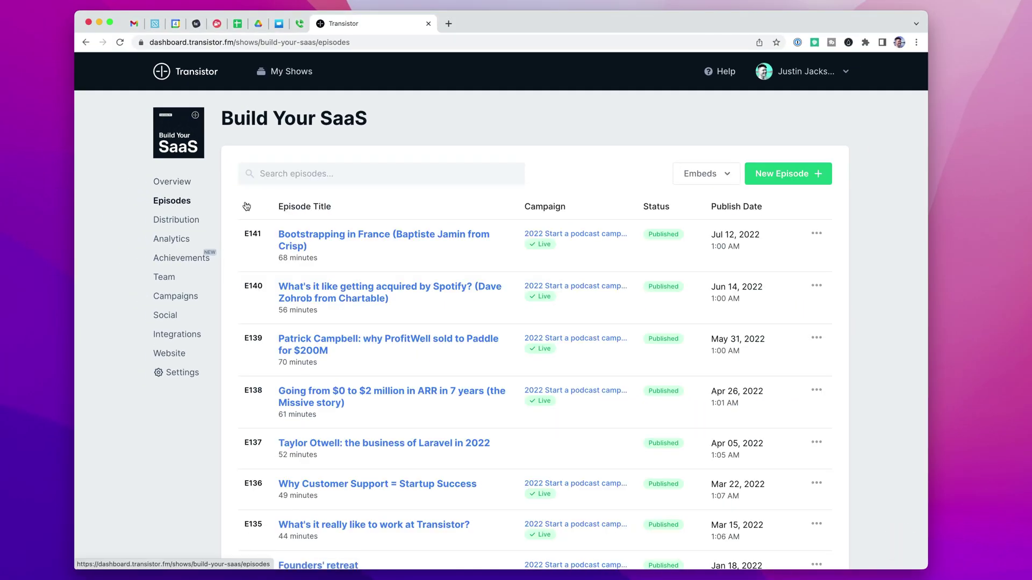
pyautogui.click(446, 242)
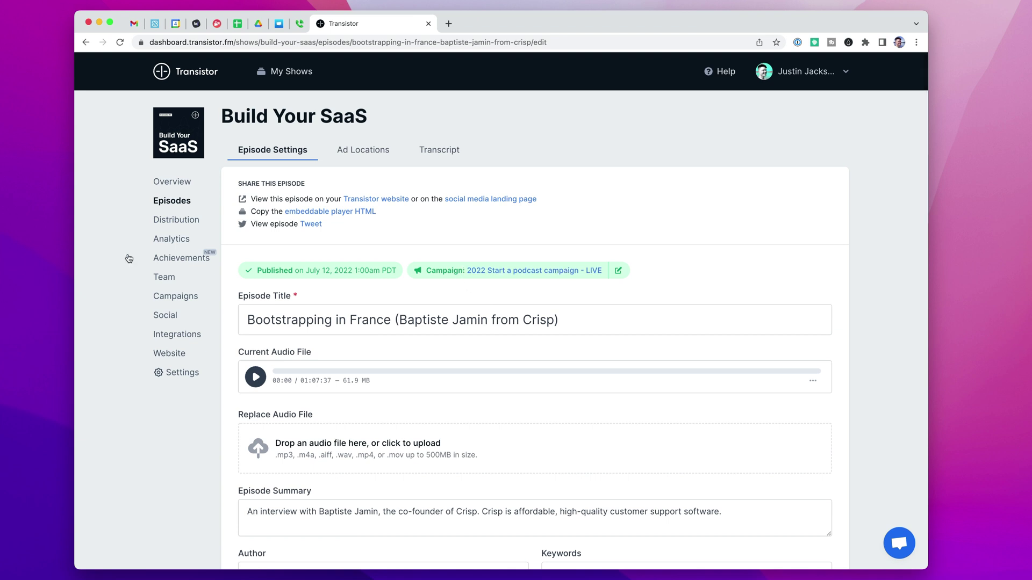
pyautogui.click(363, 150)
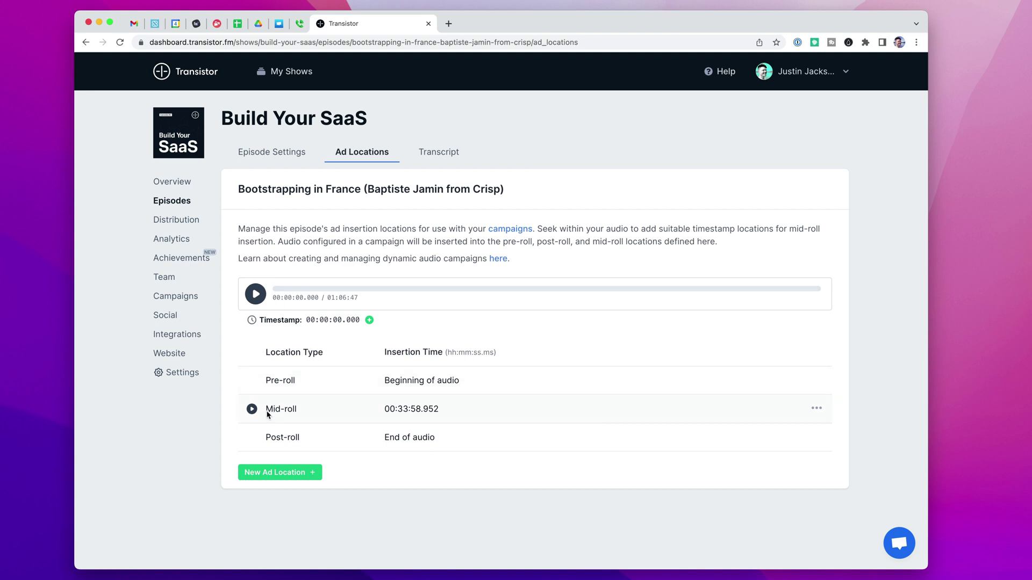
pyautogui.click(500, 290)
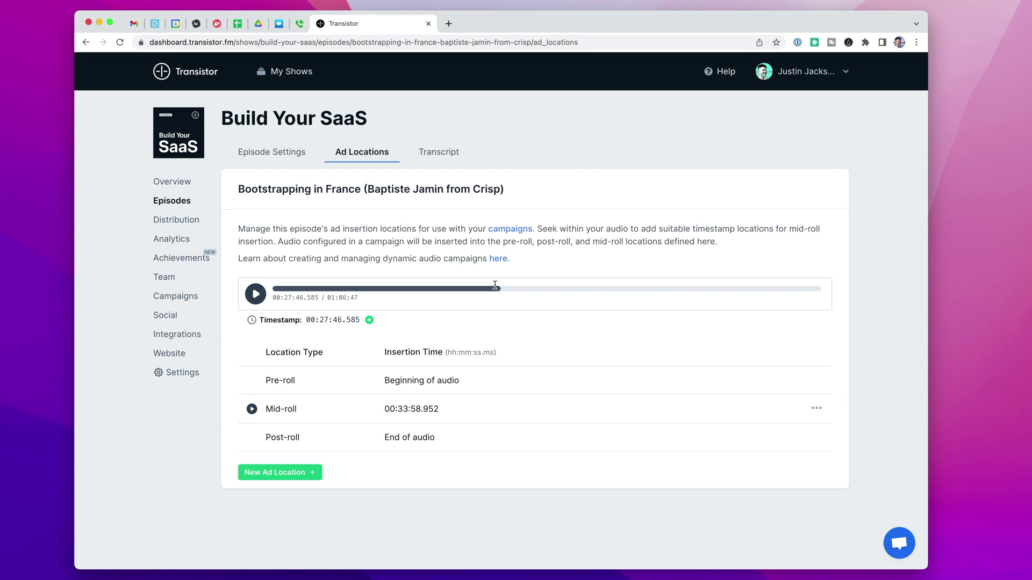
pyautogui.click(817, 290)
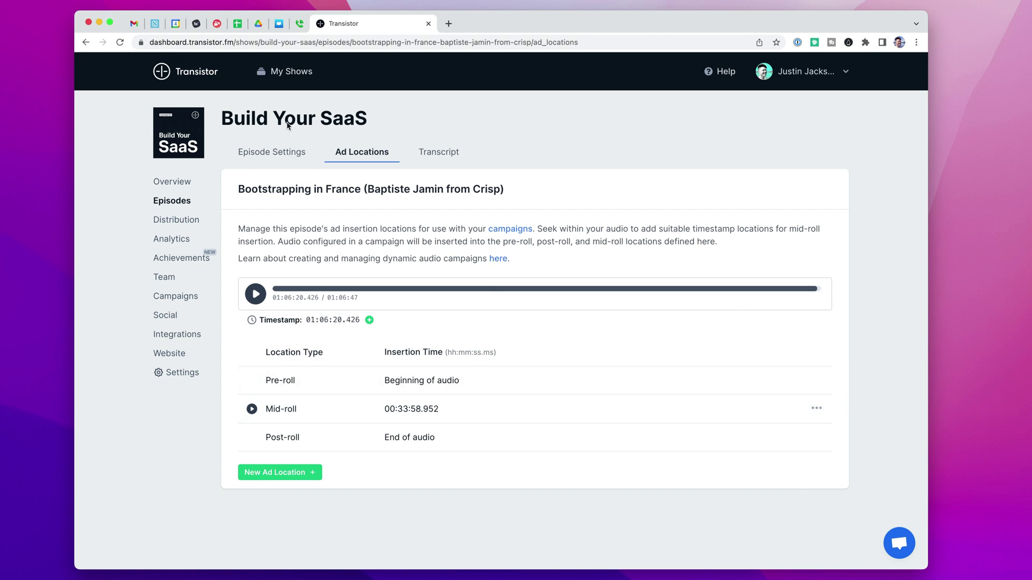
pyautogui.click(290, 153)
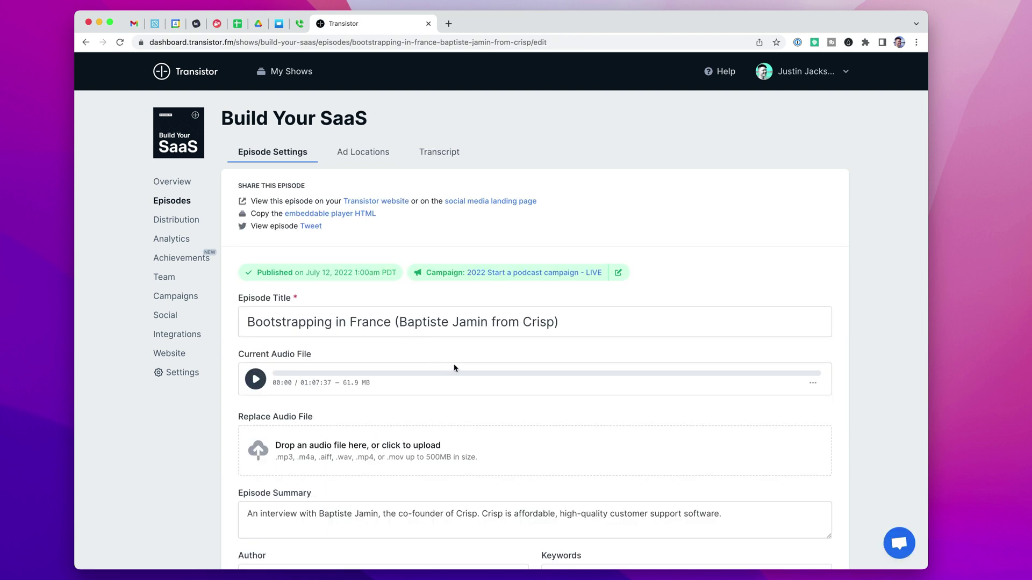
# - Preview the episode audio, jumping to about 27:49 and near the end, pausing at 01:07:13
pyautogui.click(255, 379)
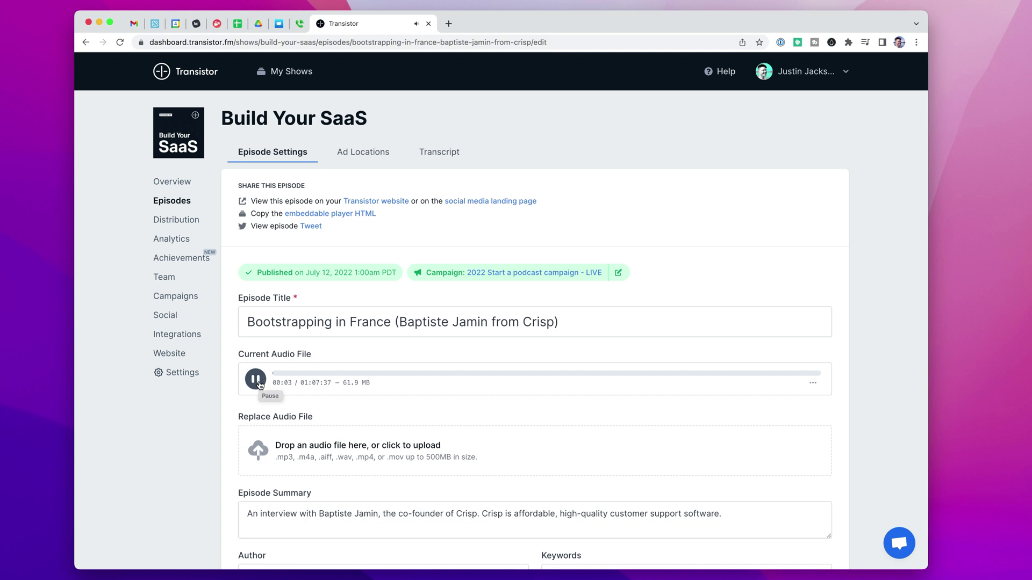
pyautogui.click(259, 384)
pyautogui.click(497, 373)
pyautogui.scroll(-1, 511, 224)
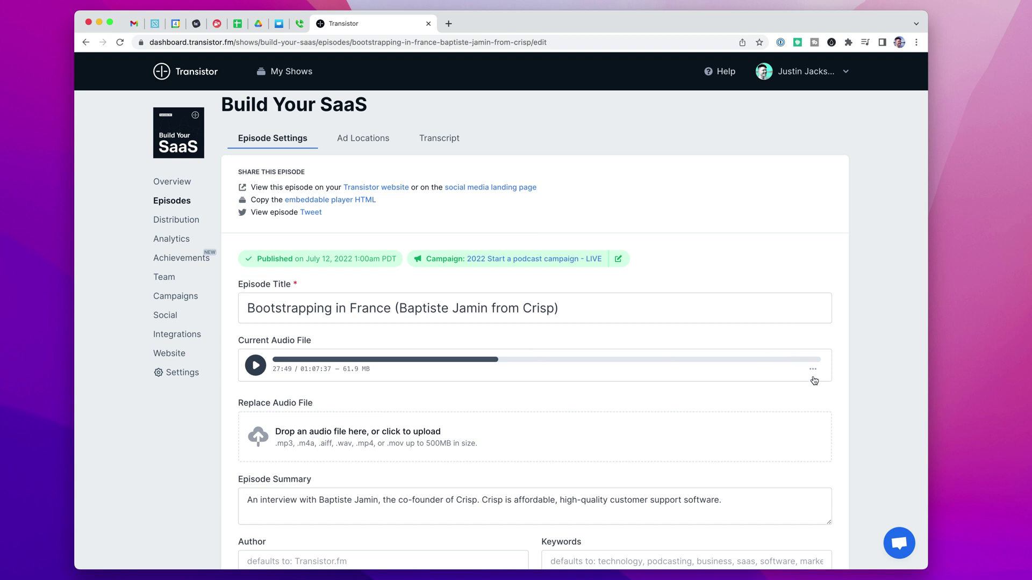
pyautogui.click(816, 359)
pyautogui.scroll(-1, 814, 361)
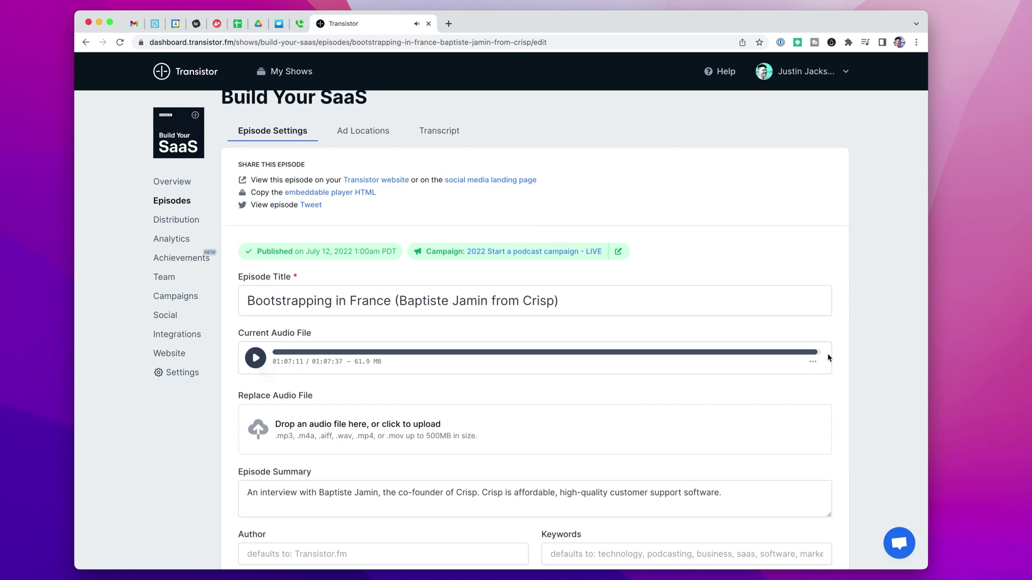
pyautogui.scroll(-1, 827, 353)
pyautogui.click(258, 360)
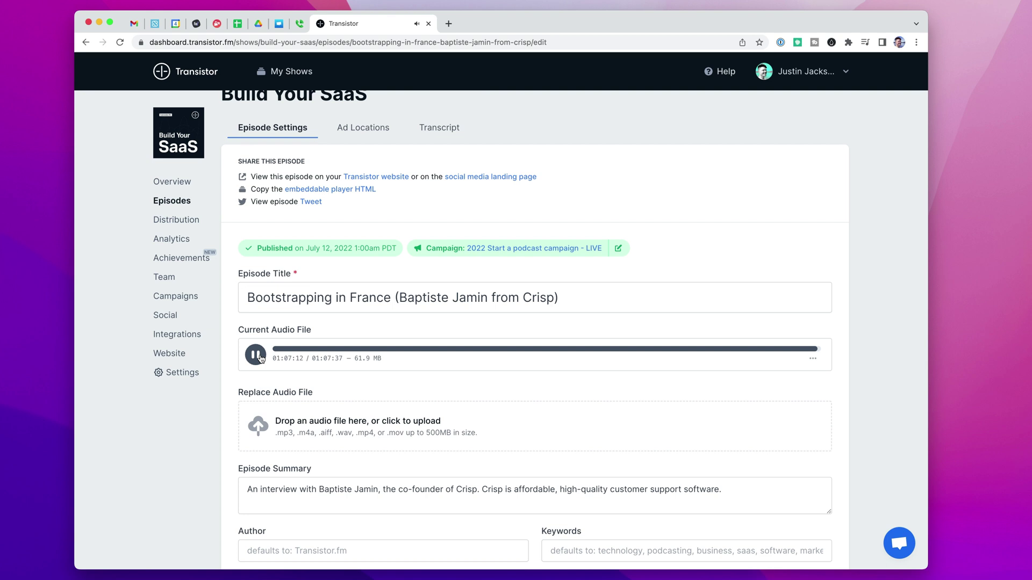
pyautogui.click(256, 355)
# - Open the 2022 Start a podcast campaign from the show's Campaigns list
pyautogui.click(182, 300)
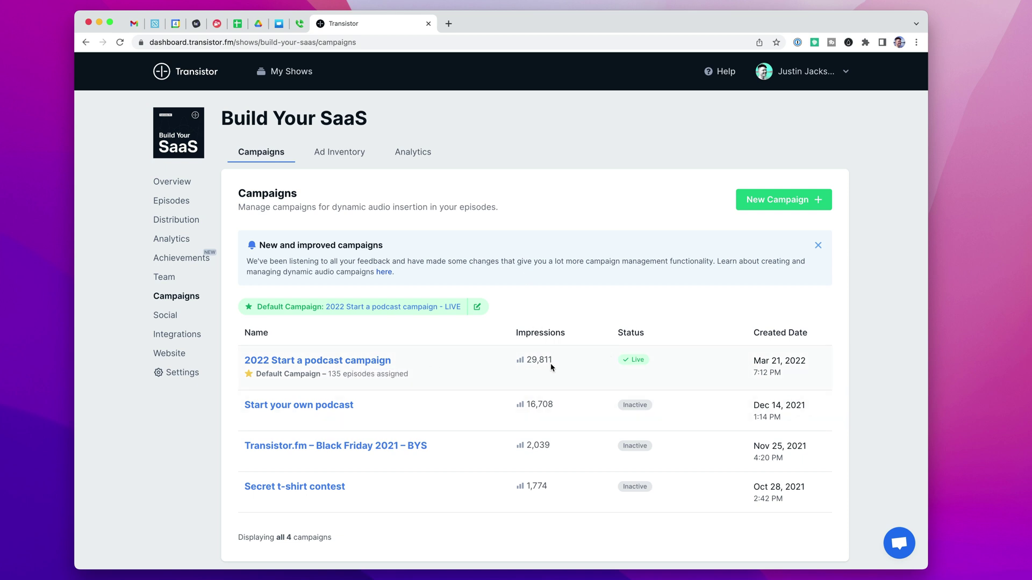
pyautogui.click(365, 364)
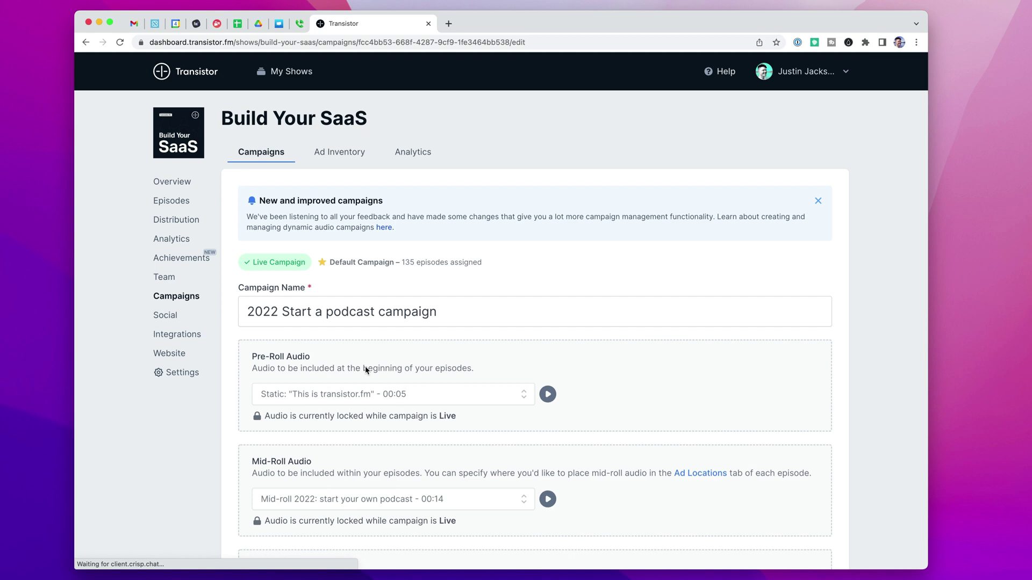
pyautogui.scroll(-5, 456, 355)
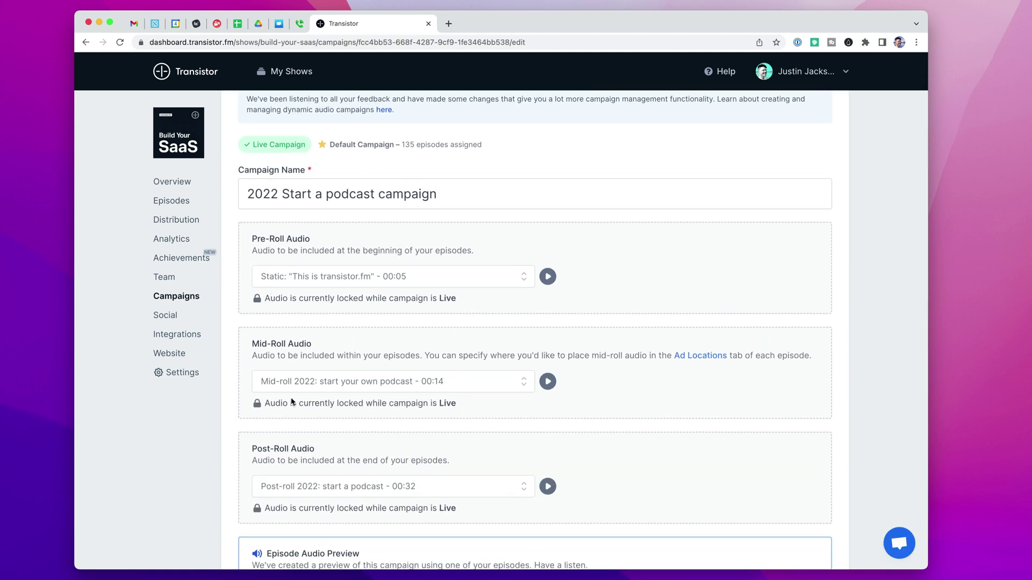
pyautogui.scroll(-5, 343, 430)
pyautogui.scroll(4, 345, 430)
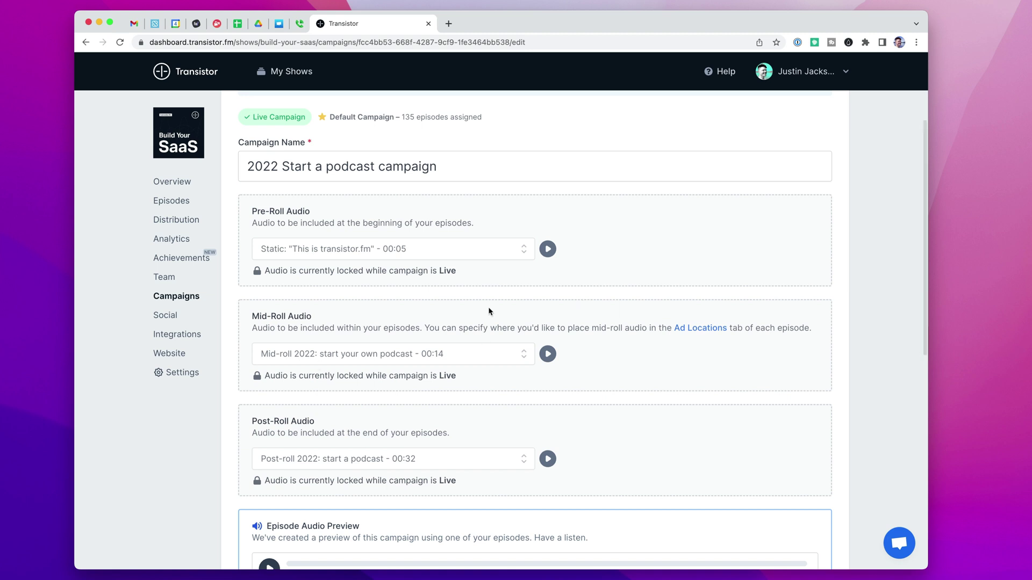
# - Play and then stop the campaign's mid-roll ad audio preview
pyautogui.click(547, 353)
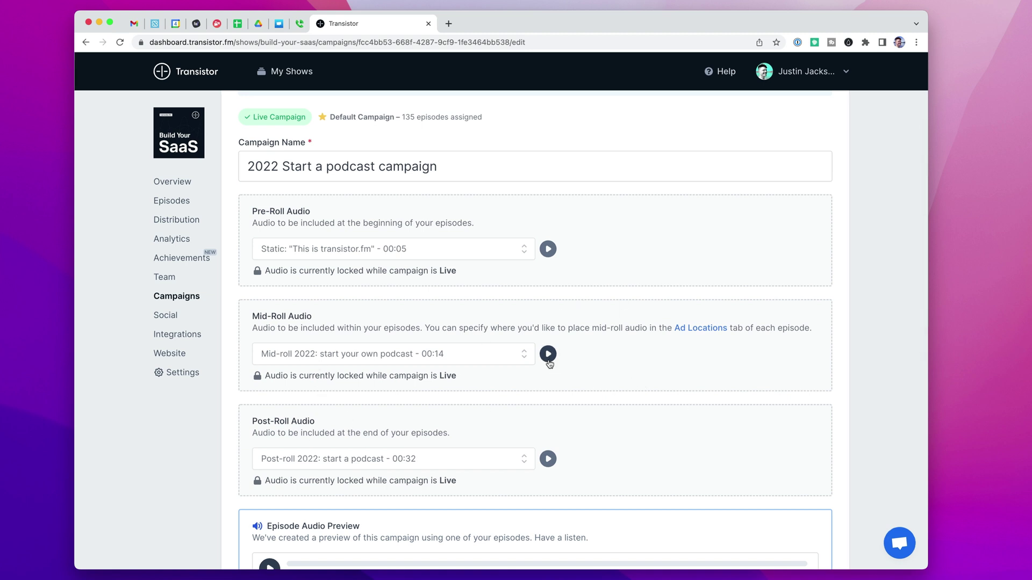
pyautogui.scroll(-1, 552, 361)
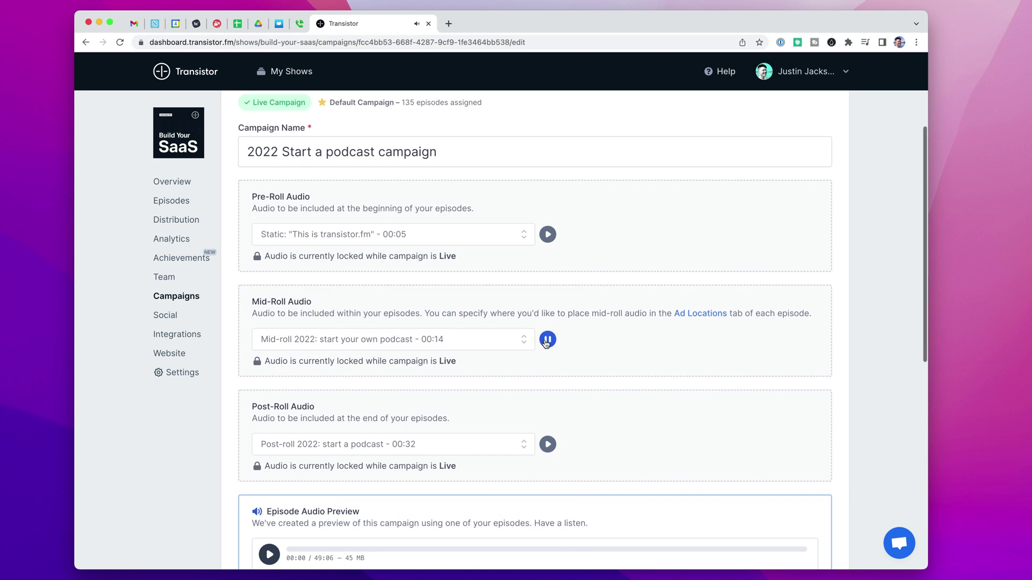
pyautogui.click(546, 342)
pyautogui.scroll(1, 675, 359)
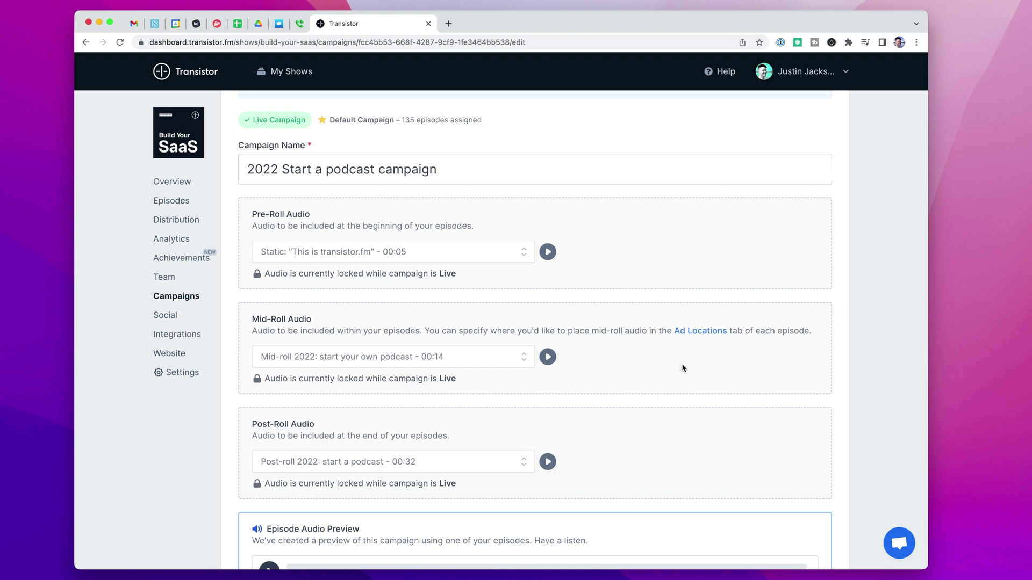
pyautogui.scroll(3, 424, 178)
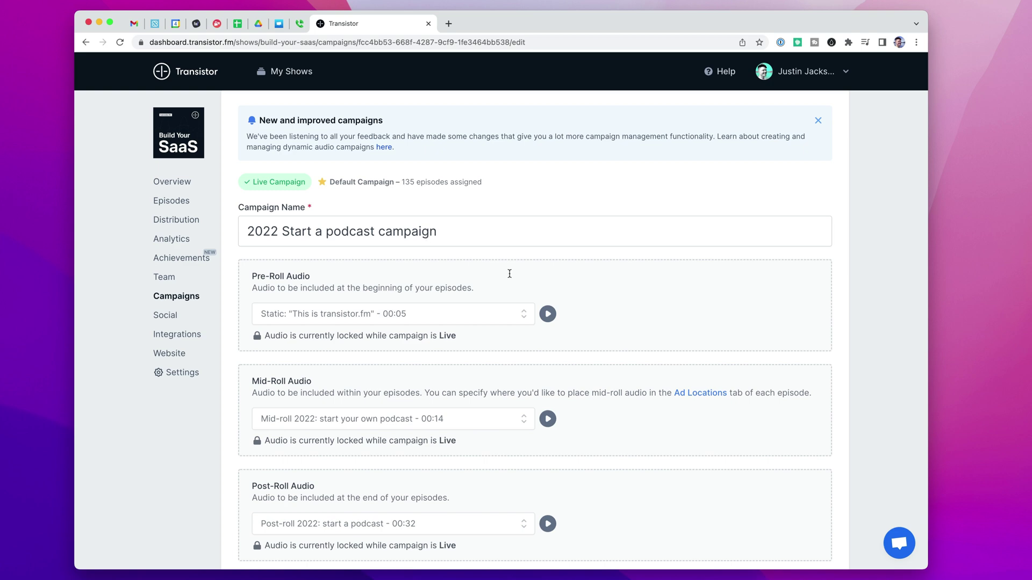
pyautogui.scroll(-10, 599, 387)
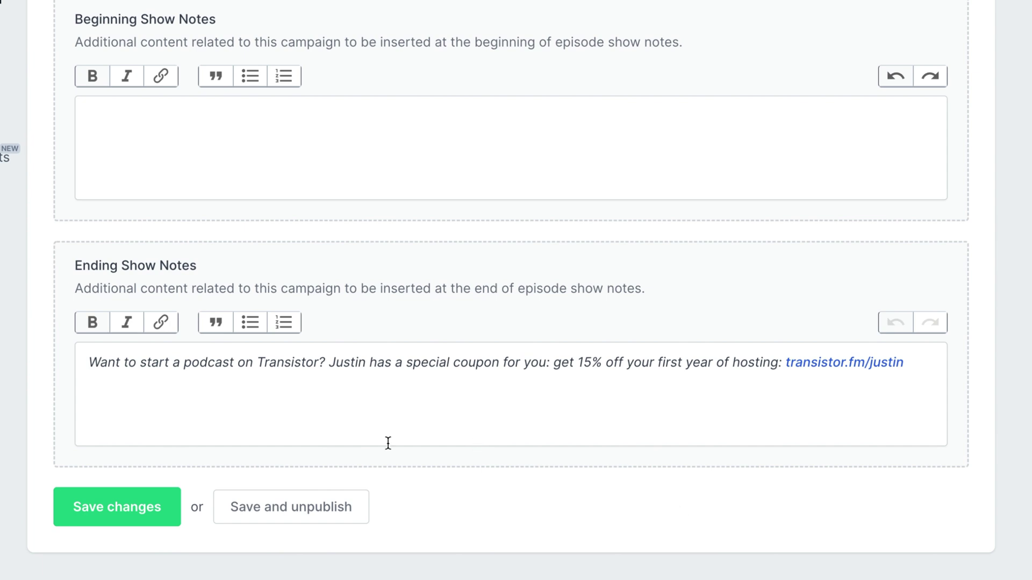
# - Select the 15%-off coupon text in Ending Show Notes and the matching paragraph on the public episode page
pyautogui.click(92, 362)
pyautogui.moveTo(93, 362); pyautogui.dragTo(931, 366)
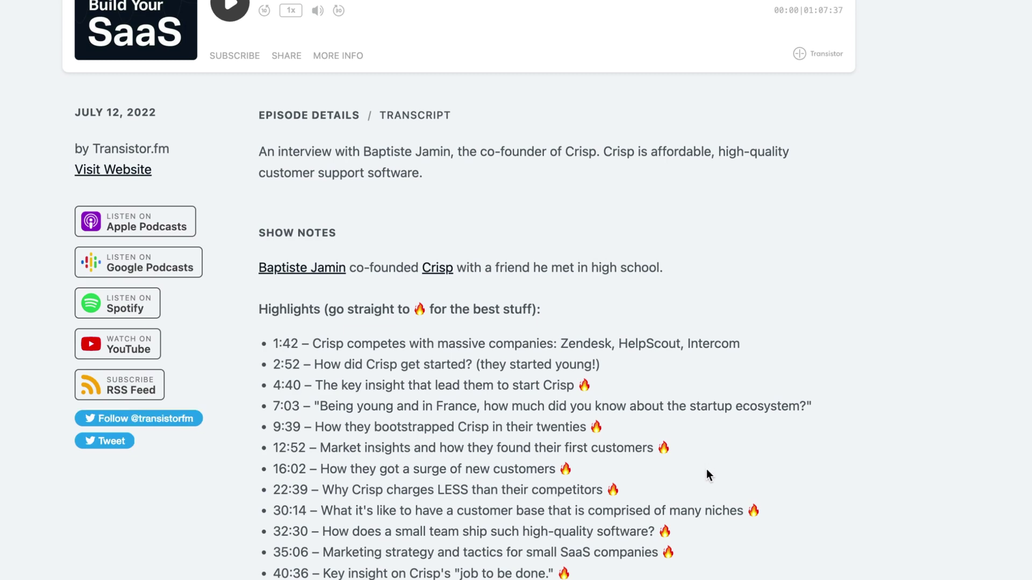
pyautogui.scroll(-20, 706, 473)
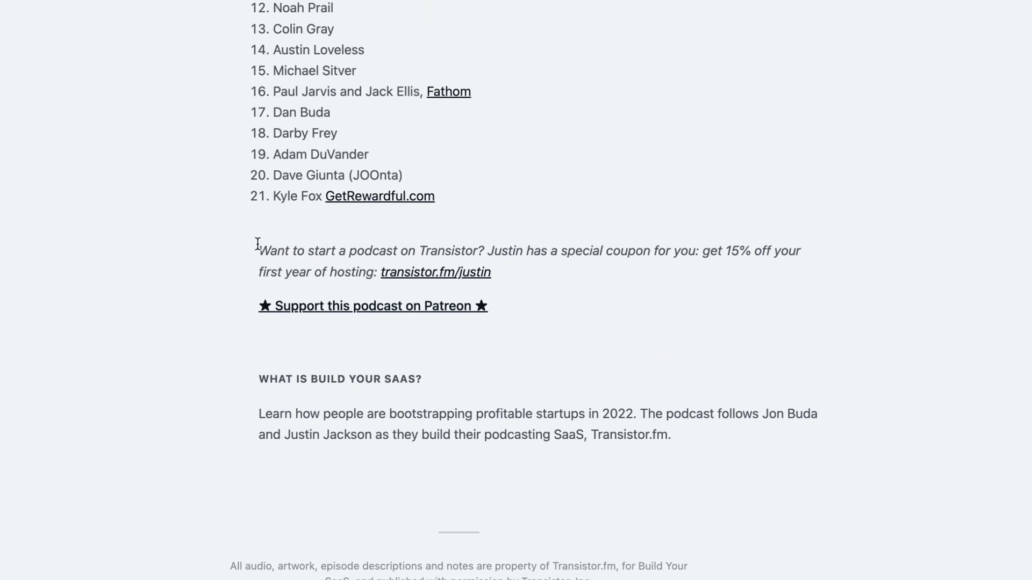
pyautogui.moveTo(259, 248); pyautogui.dragTo(559, 269)
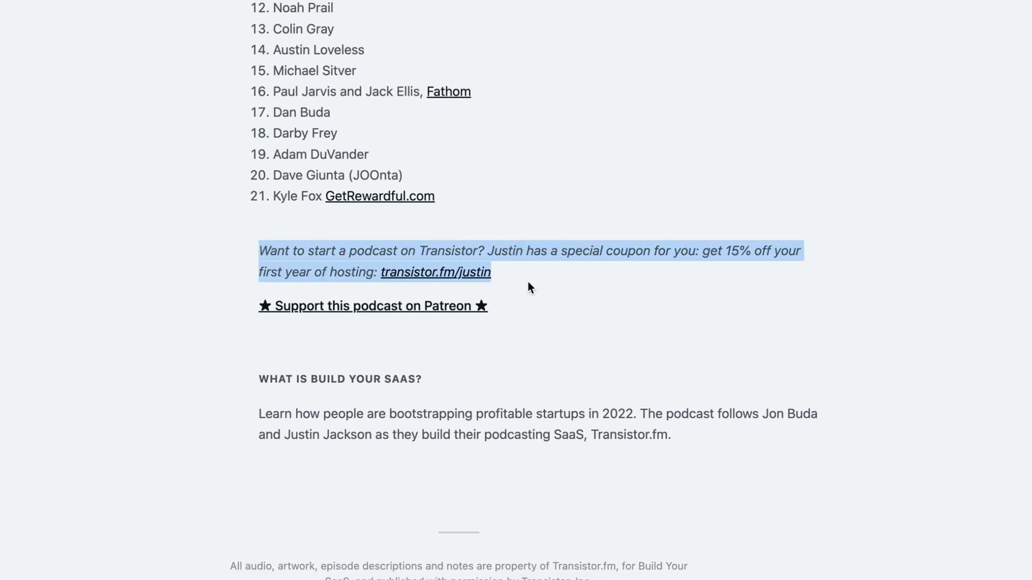
pyautogui.click(583, 372)
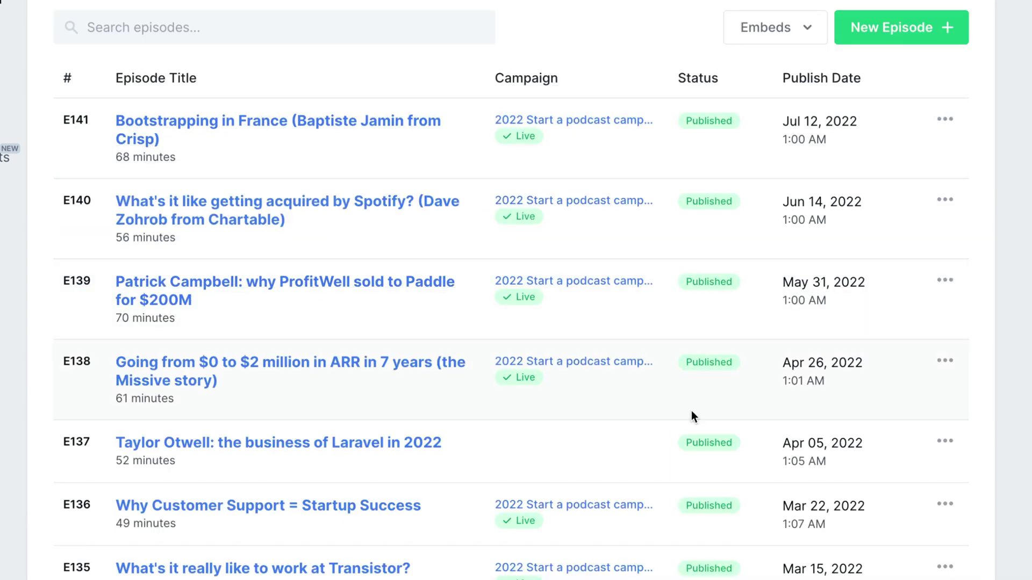
# - Open episode E137 for editing
pyautogui.scroll(-15, 691, 410)
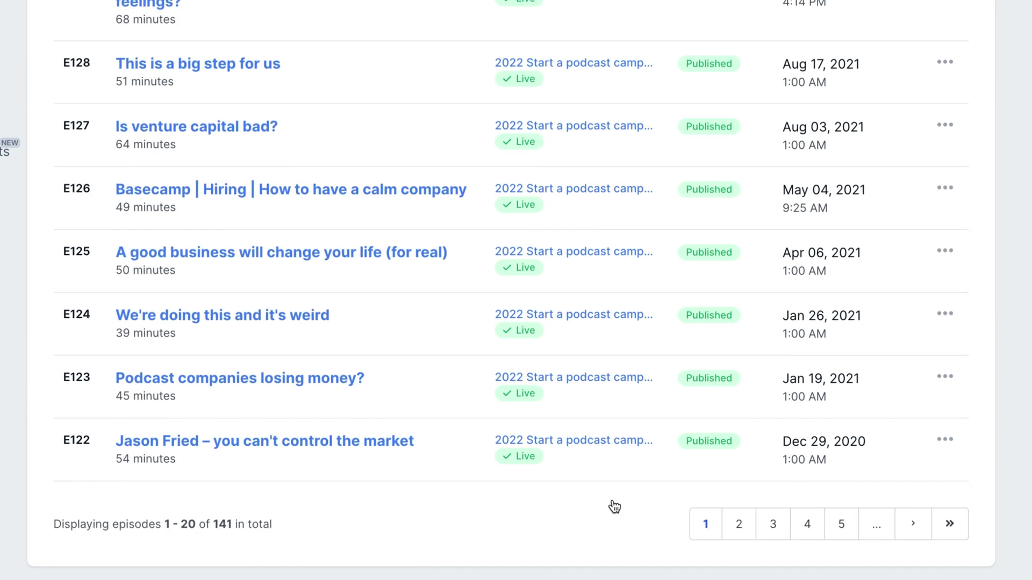
pyautogui.scroll(20, 497, 281)
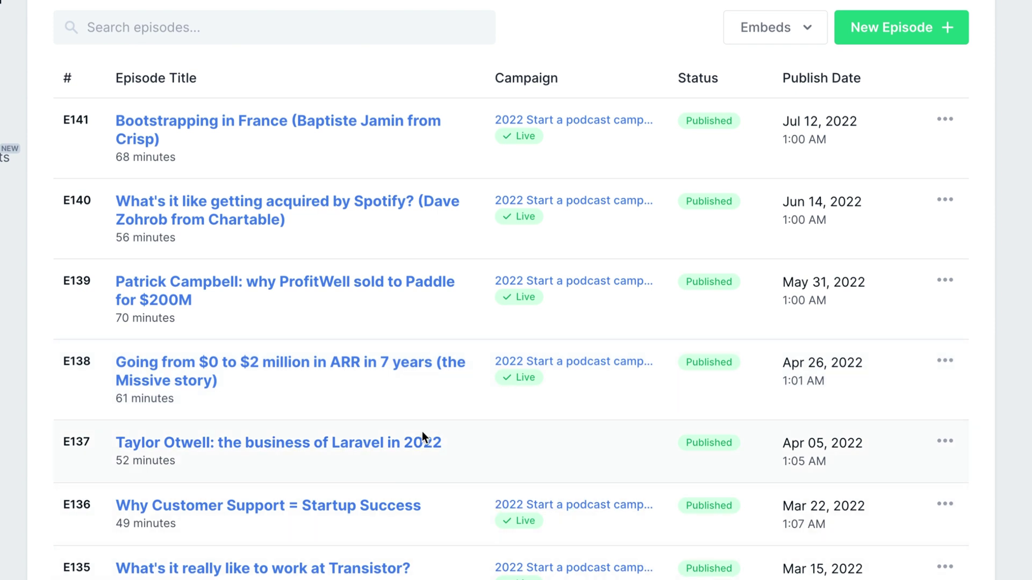
pyautogui.click(382, 467)
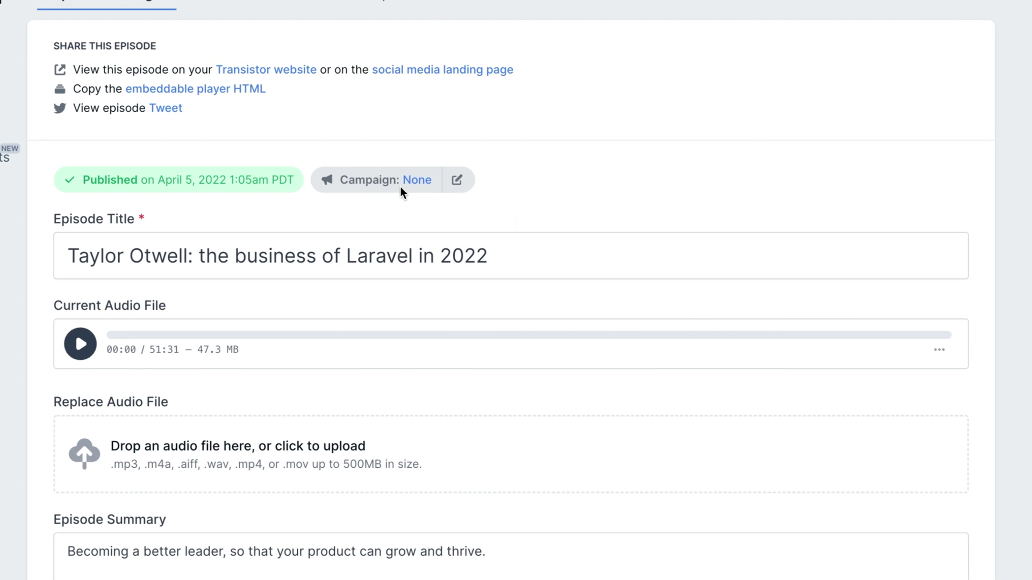
# - Leave the episode's assigned campaign set to None and close the Assign a Campaign panel
pyautogui.click(463, 183)
pyautogui.click(395, 323)
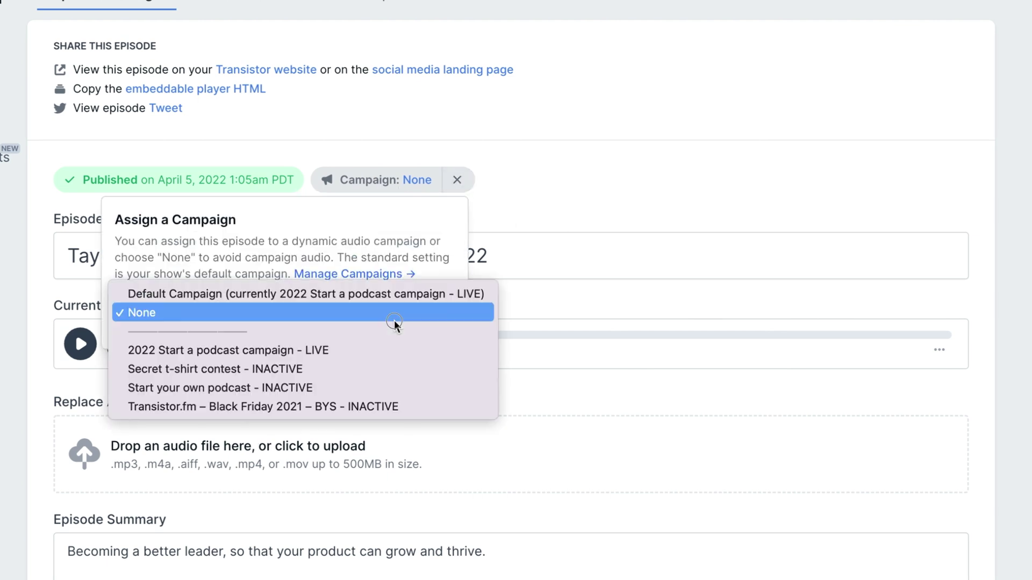
pyautogui.click(385, 326)
pyautogui.click(382, 317)
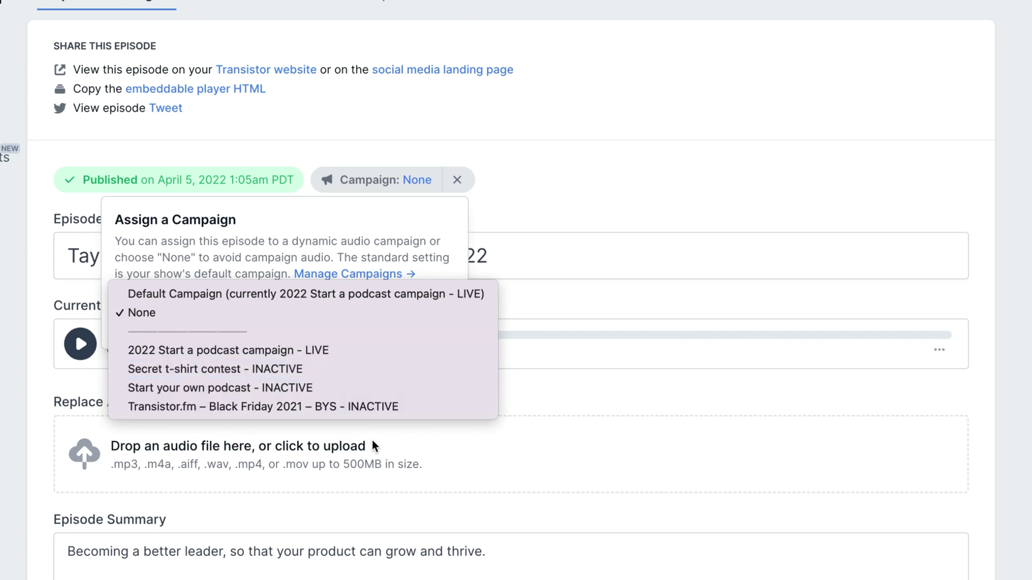
pyautogui.click(421, 319)
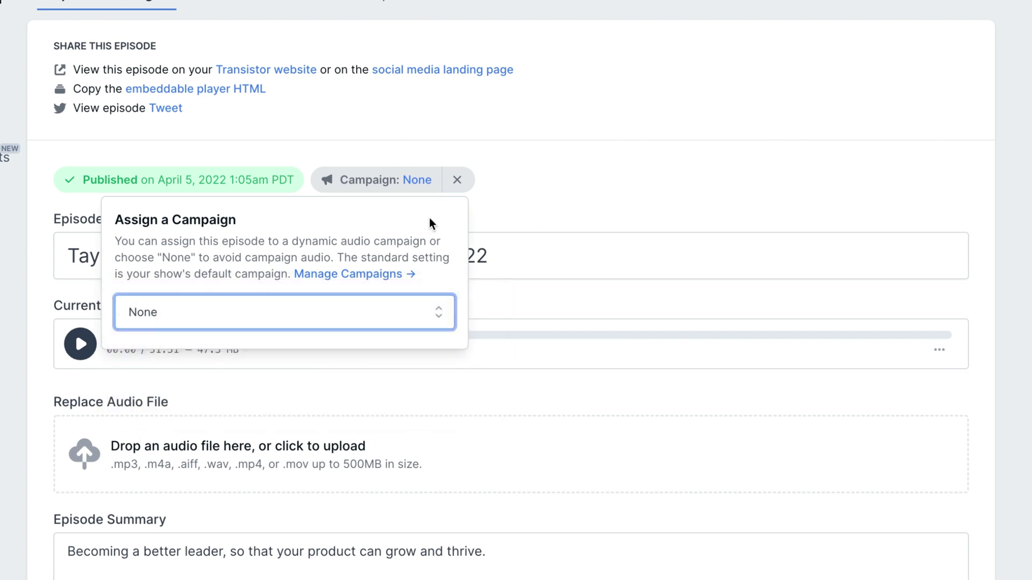
pyautogui.click(528, 126)
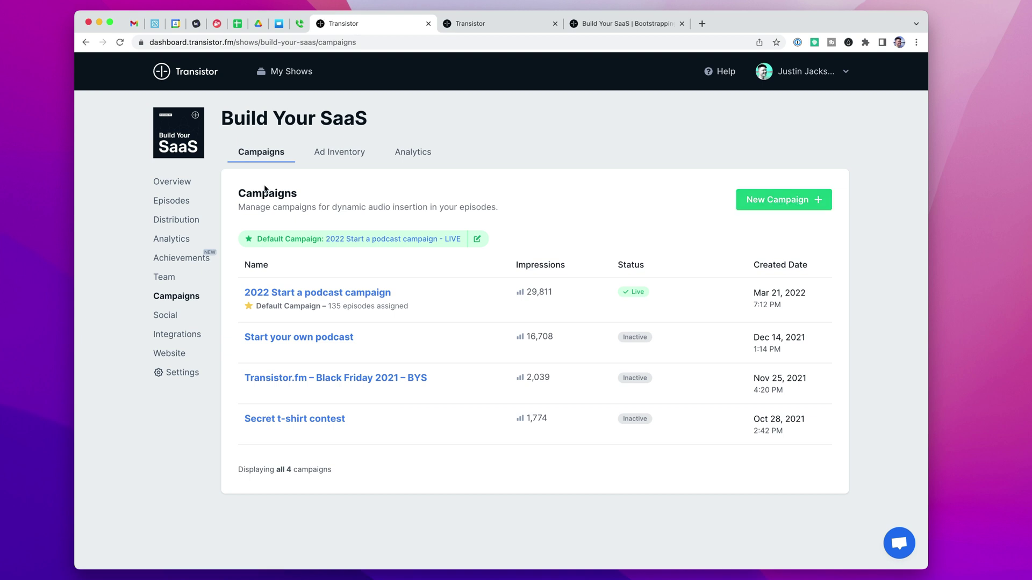
# - Browse the Ad Inventory list of all 9 ads with their impressions and durations
pyautogui.click(343, 153)
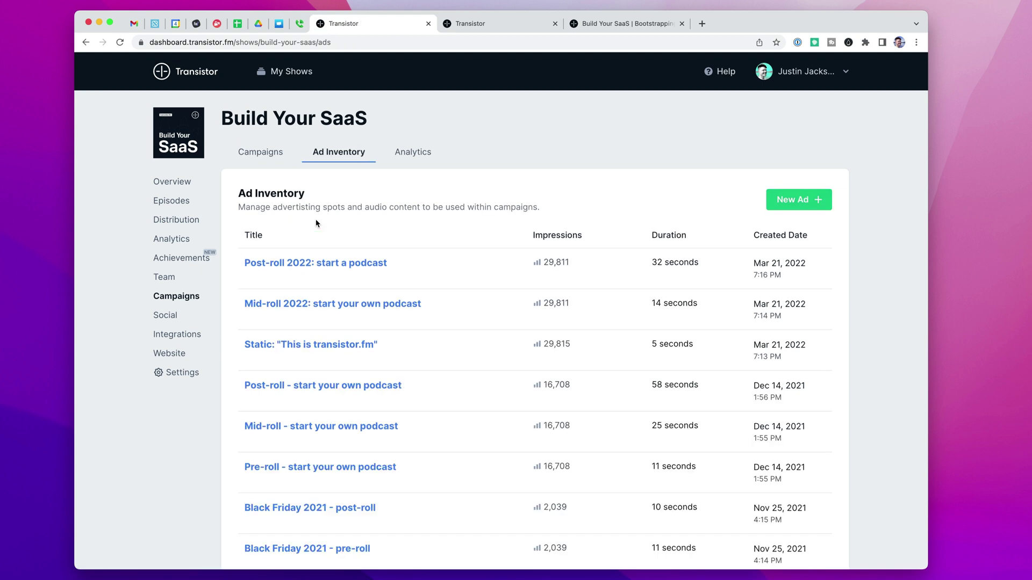
pyautogui.scroll(-3, 328, 322)
pyautogui.scroll(3, 334, 334)
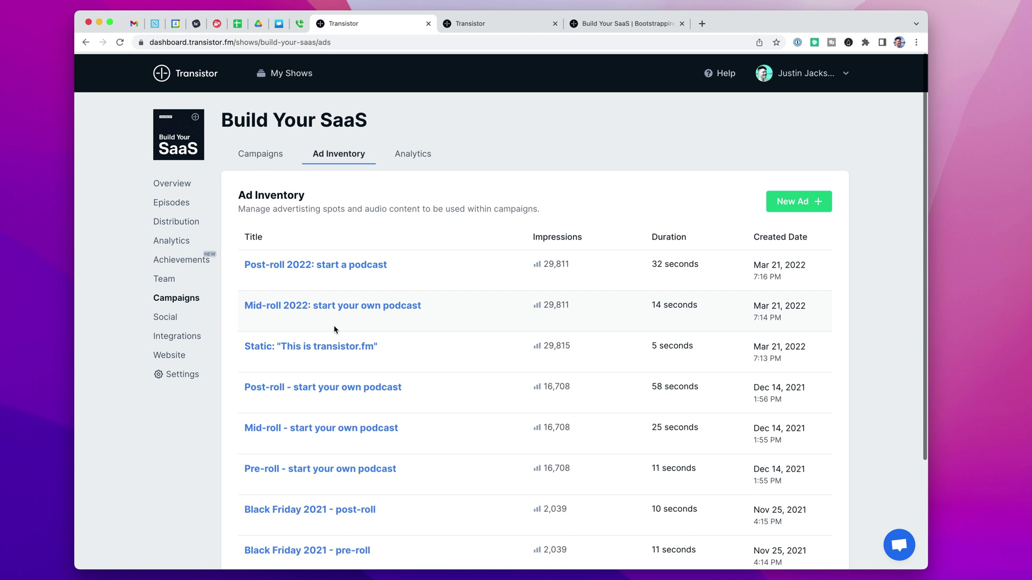
pyautogui.scroll(-1, 558, 467)
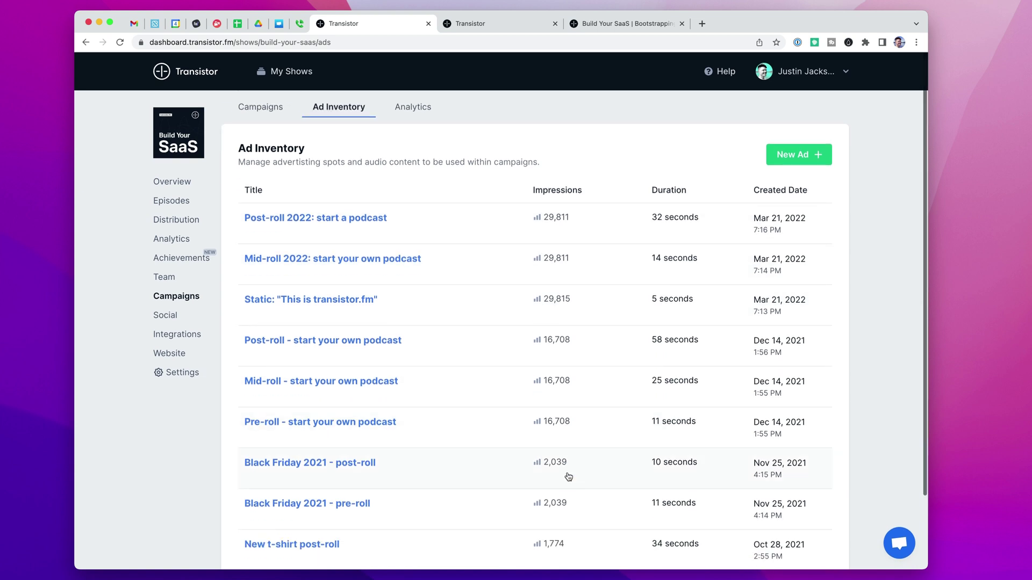
pyautogui.scroll(-2, 556, 459)
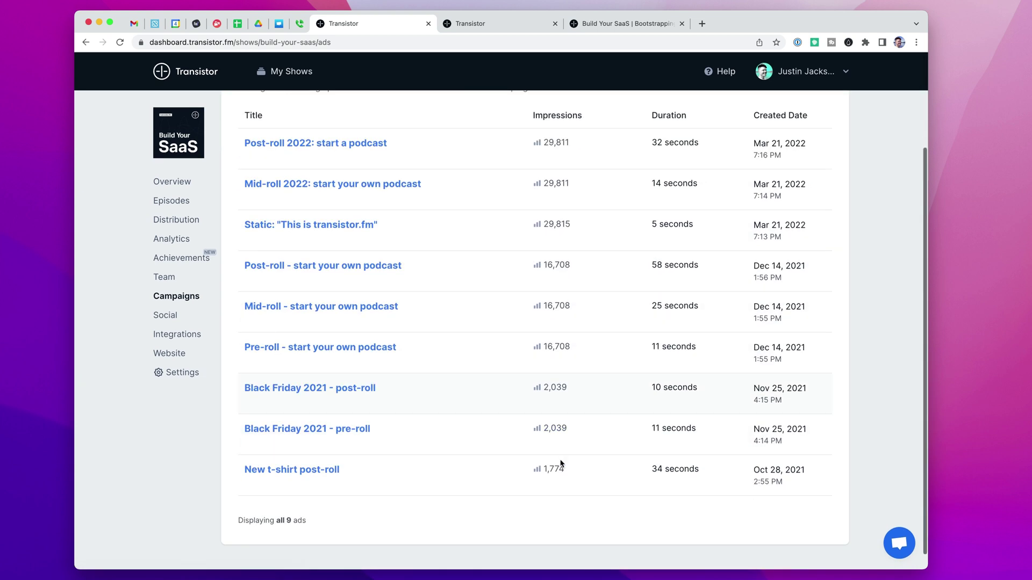
pyautogui.scroll(3, 559, 462)
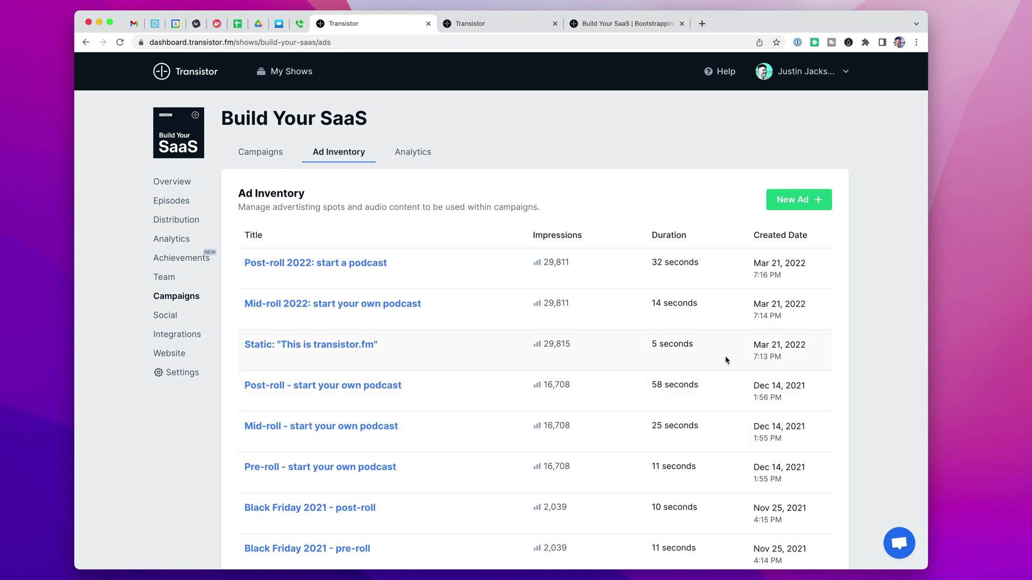
# - Create an ad titled 'Programmers Mid-Roll' using programmers-Mid-roll.mp3 from the Desktop as its audio
pyautogui.click(797, 202)
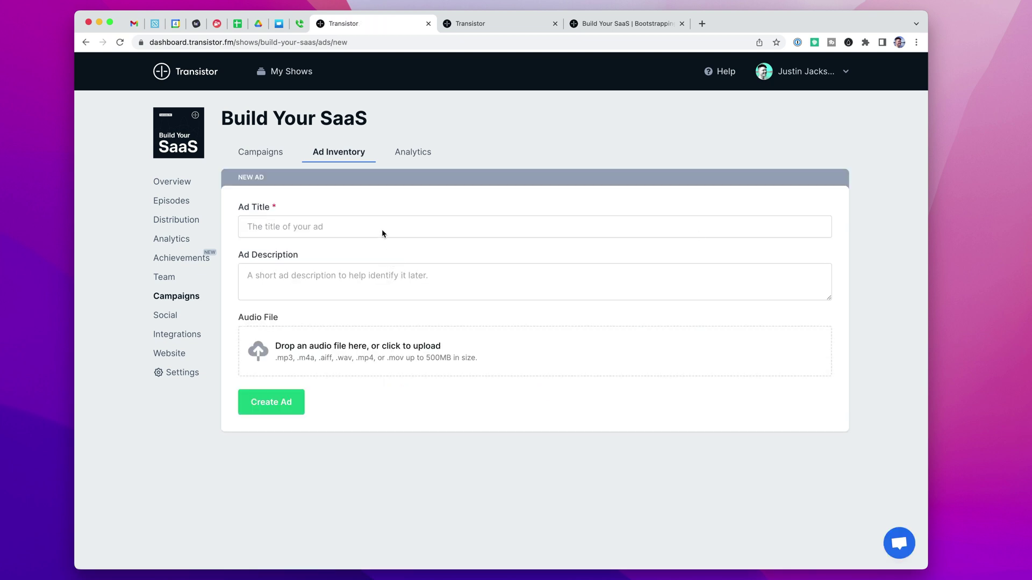
pyautogui.click(382, 229)
pyautogui.click(399, 163)
pyautogui.click(348, 225)
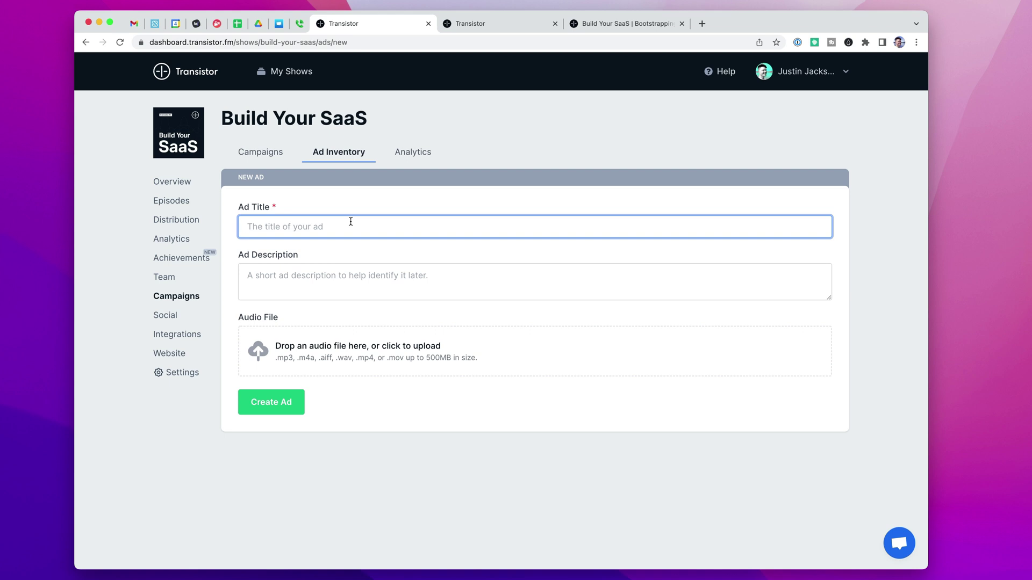
pyautogui.write('Programmers Mid-Roll')
pyautogui.click(354, 333)
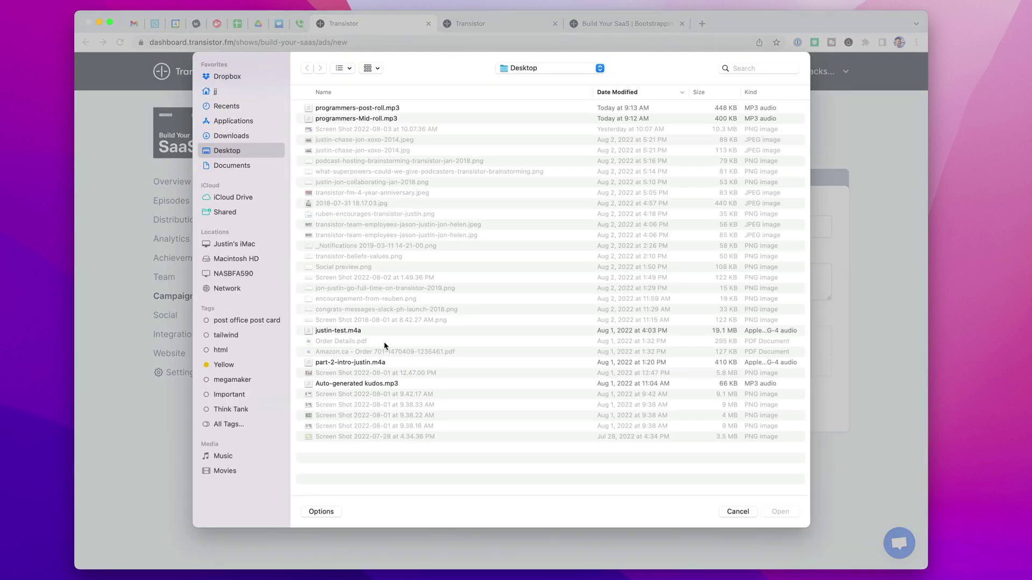
pyautogui.click(360, 119)
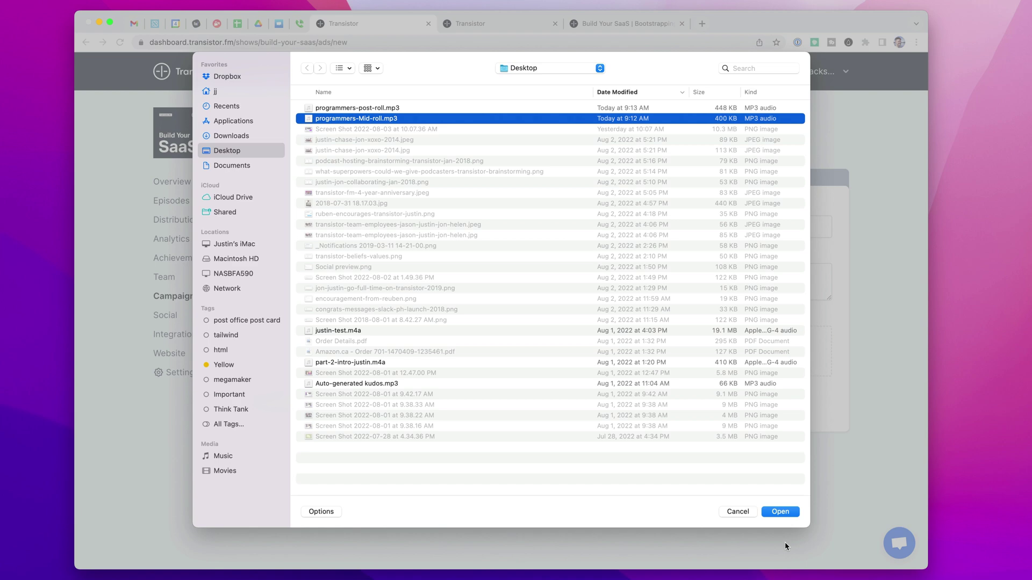
pyautogui.click(780, 512)
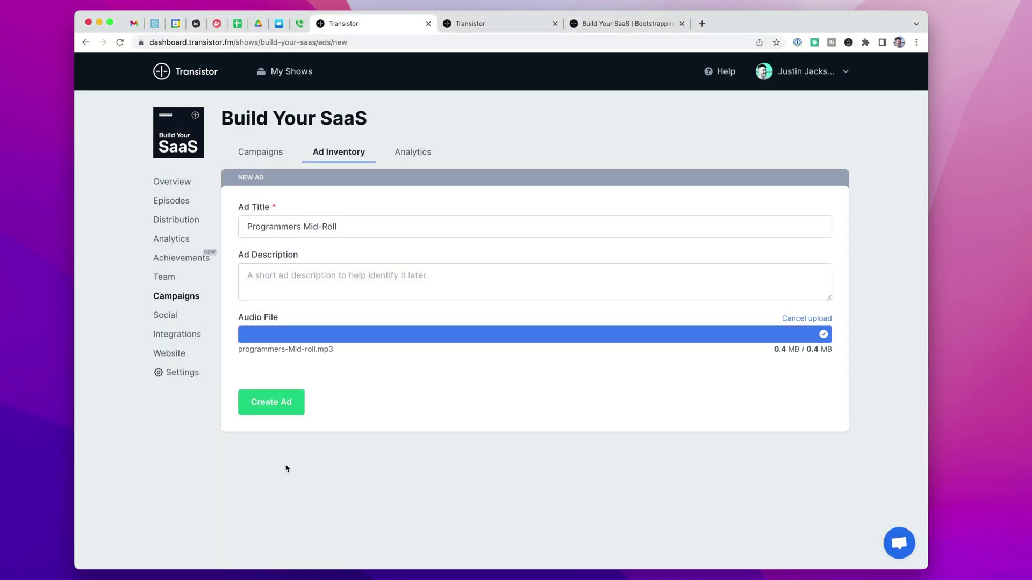
pyautogui.click(277, 412)
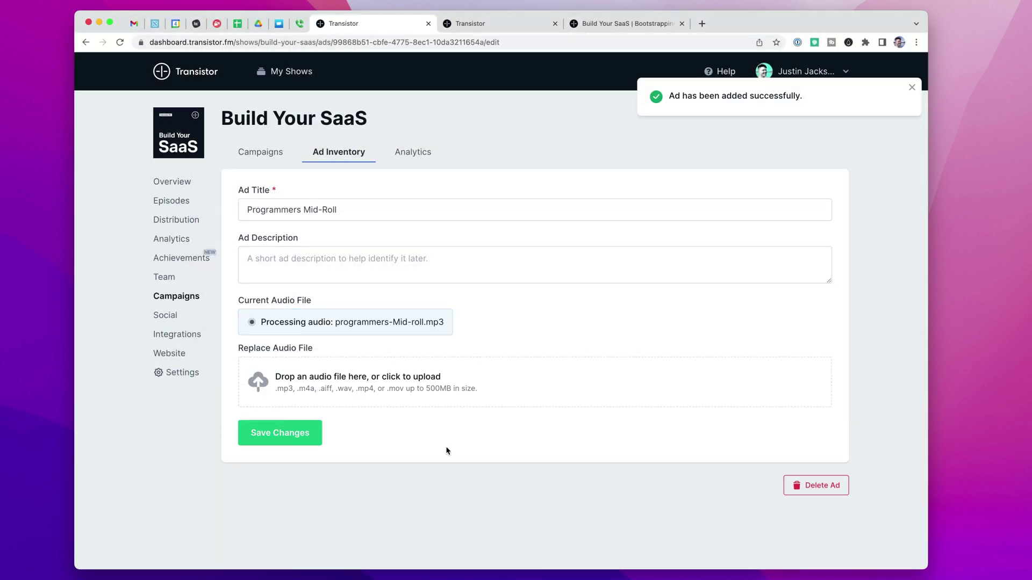
# - Add another ad titled 'Programmers Post-Roll' with programmers-post-roll.mp3 as its audio
pyautogui.click(348, 154)
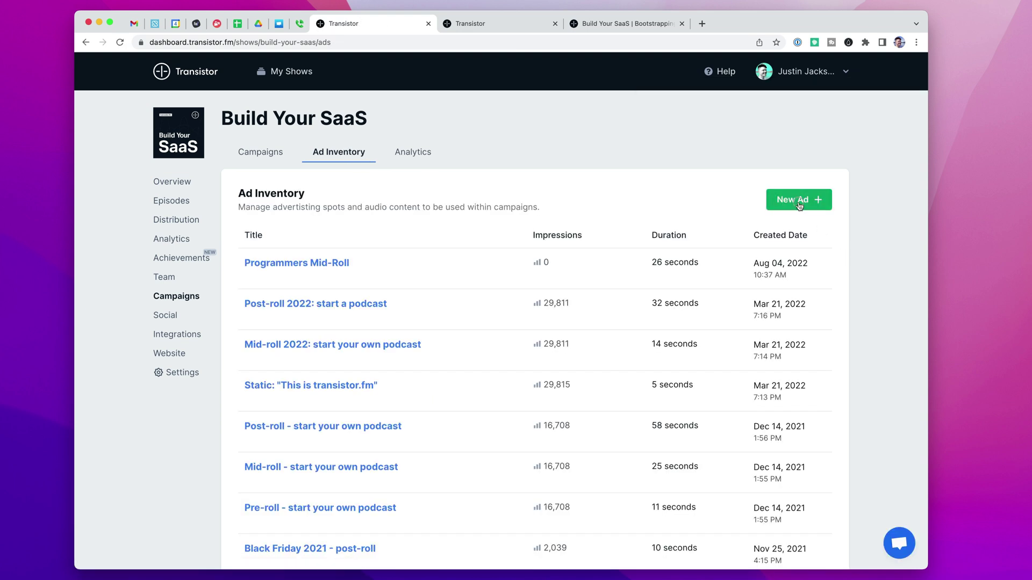
pyautogui.click(799, 205)
pyautogui.click(402, 231)
pyautogui.write('Pro')
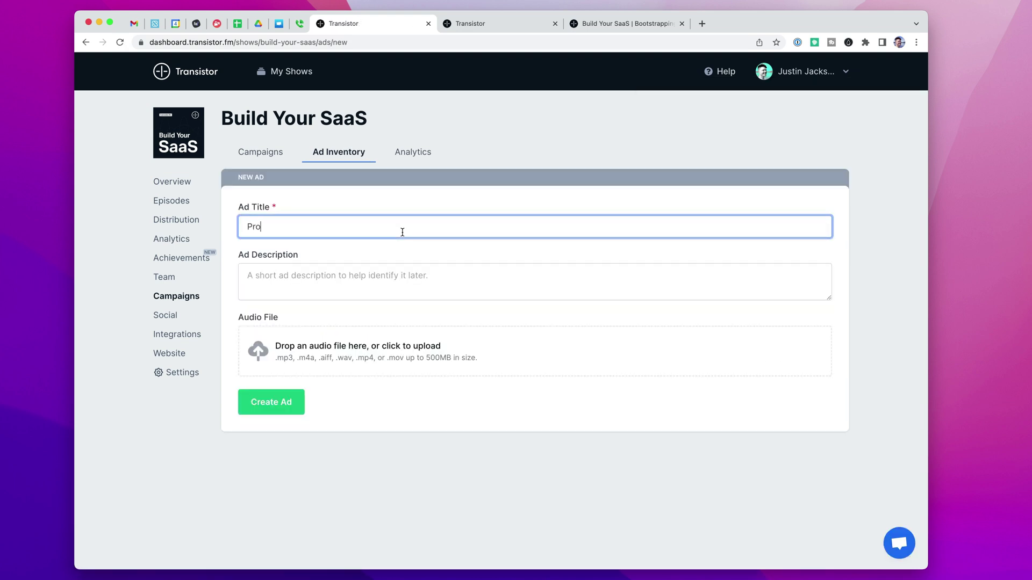
pyautogui.write('grammers Post-Roll')
pyautogui.click(285, 328)
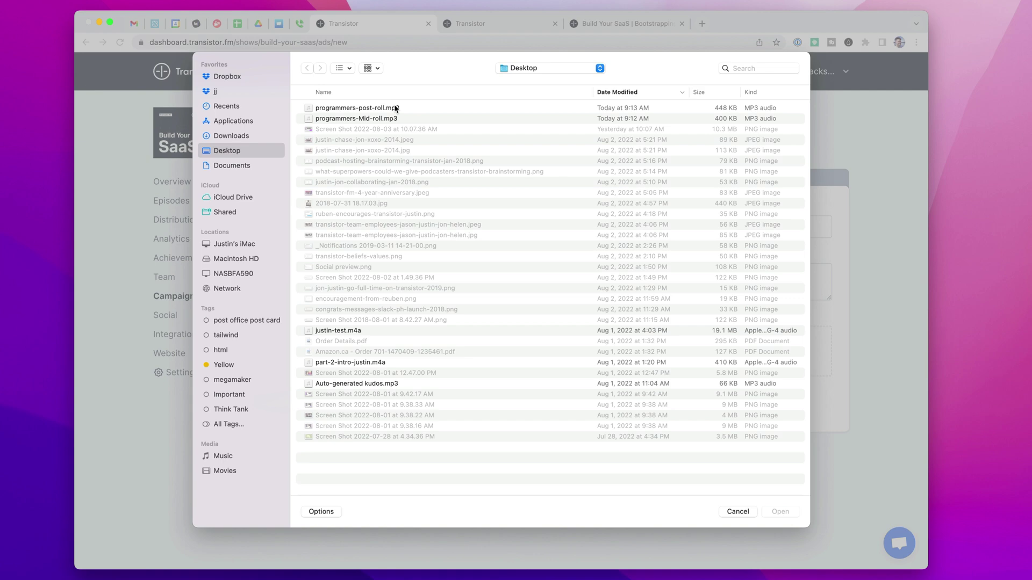
pyautogui.click(394, 109)
pyautogui.click(780, 512)
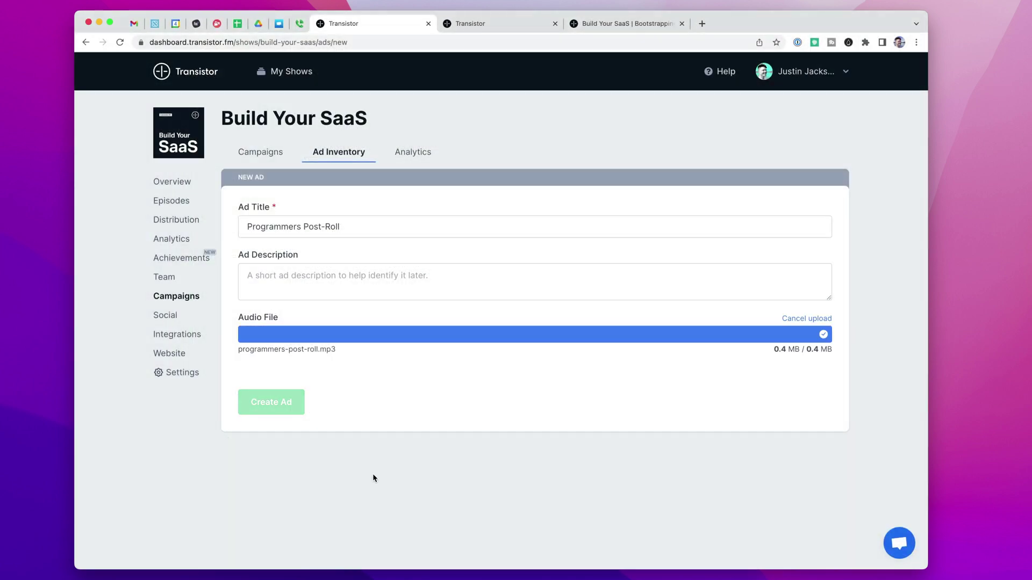
pyautogui.click(290, 409)
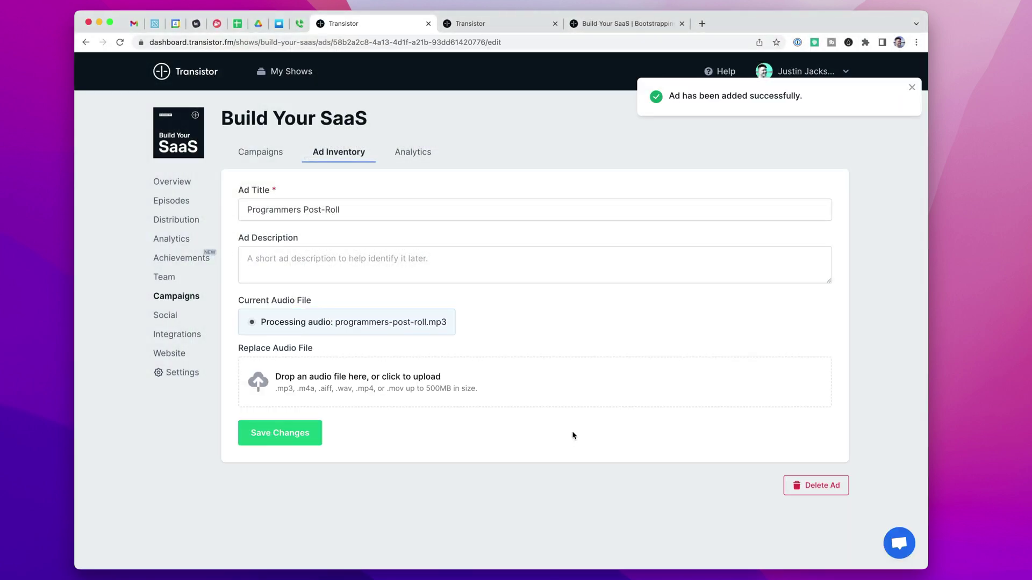
# - Start a new campaign named 'Programmers: create your own podcast'
pyautogui.click(269, 153)
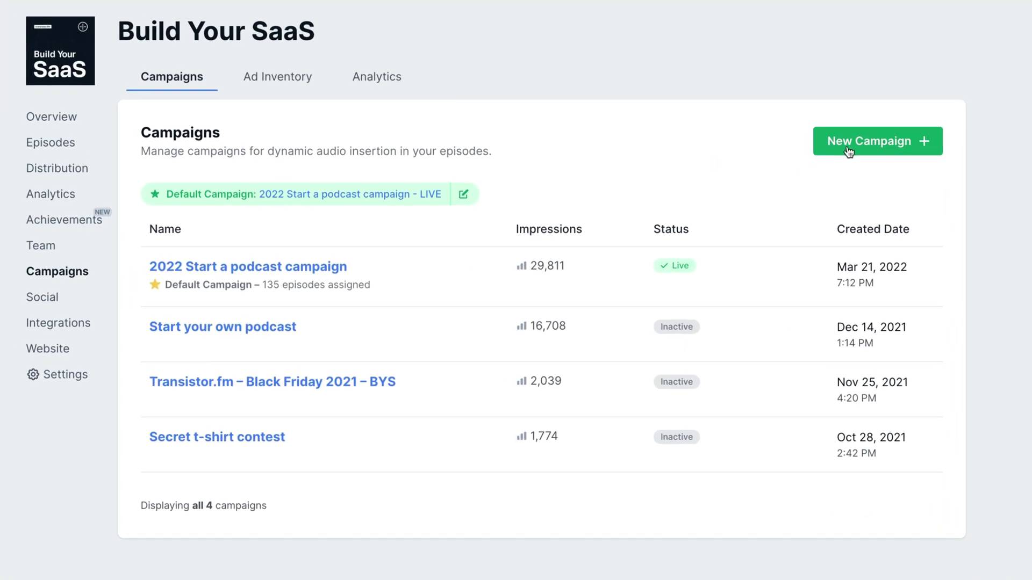
pyautogui.click(847, 152)
pyautogui.click(260, 192)
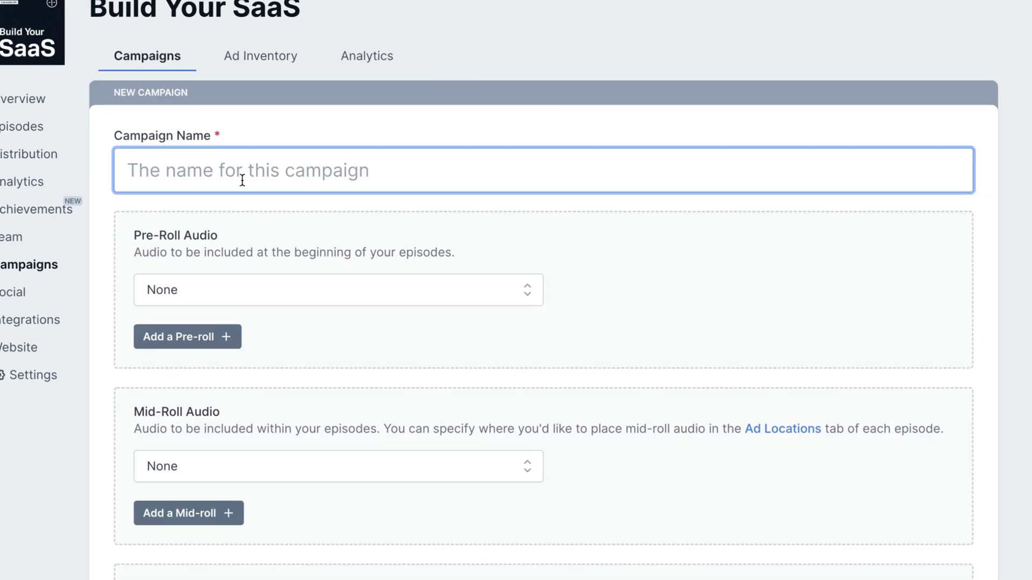
pyautogui.write('Programmers: crea')
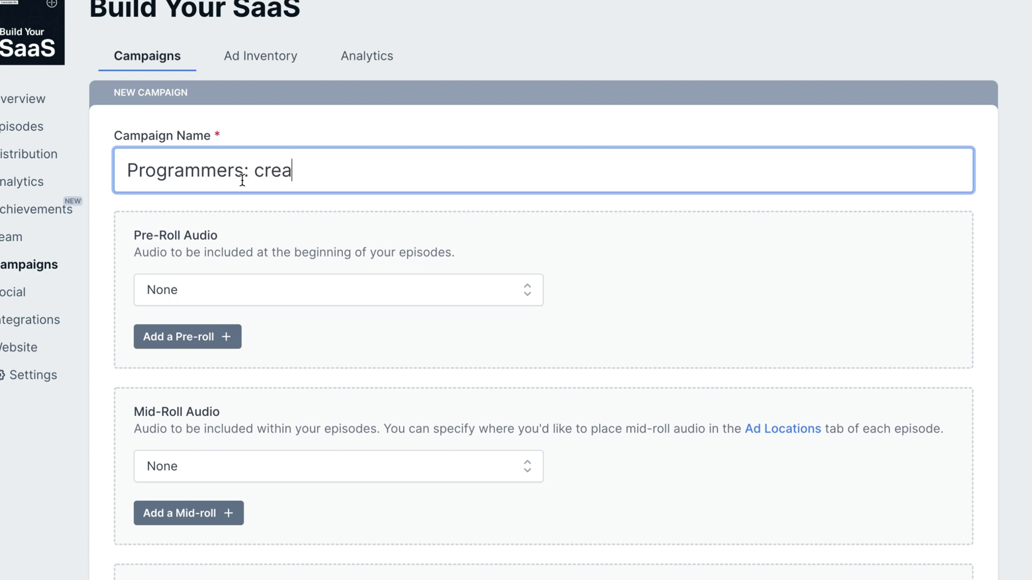
pyautogui.write('te your own podcast')
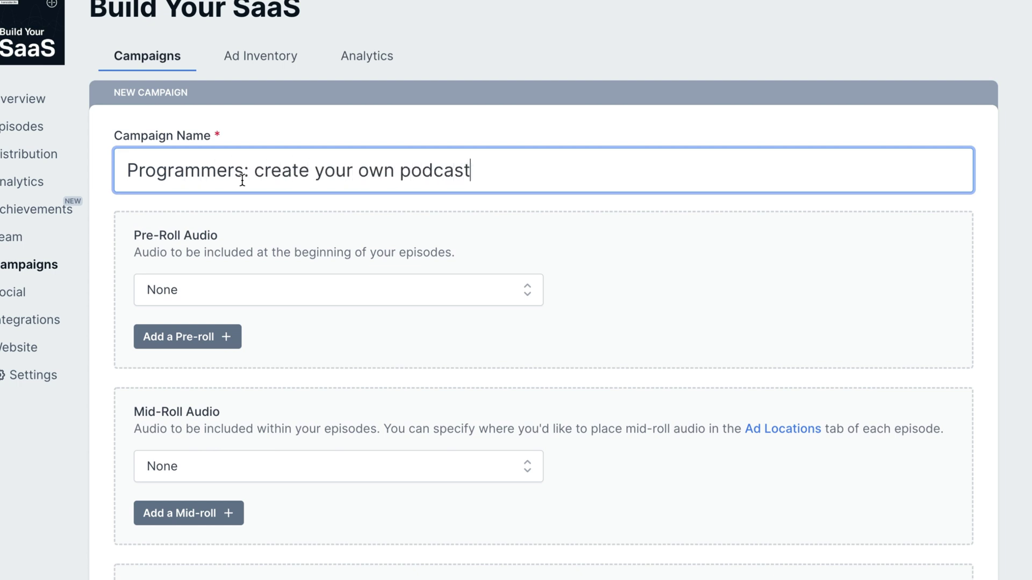
pyautogui.click(634, 354)
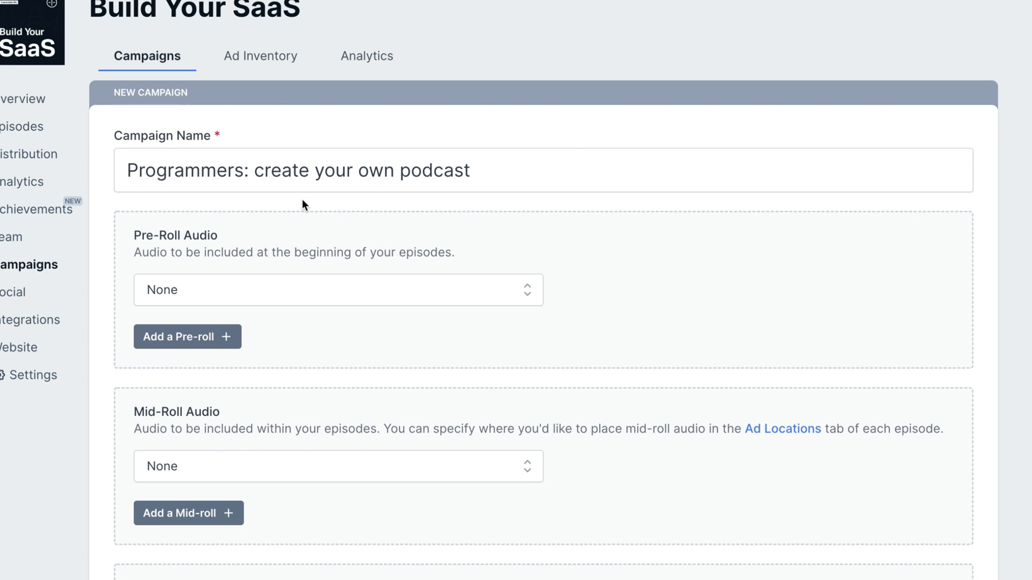
# - Use the Static "This is transistor.fm" ad as pre-roll audio and preview it
pyautogui.scroll(-3, 513, 359)
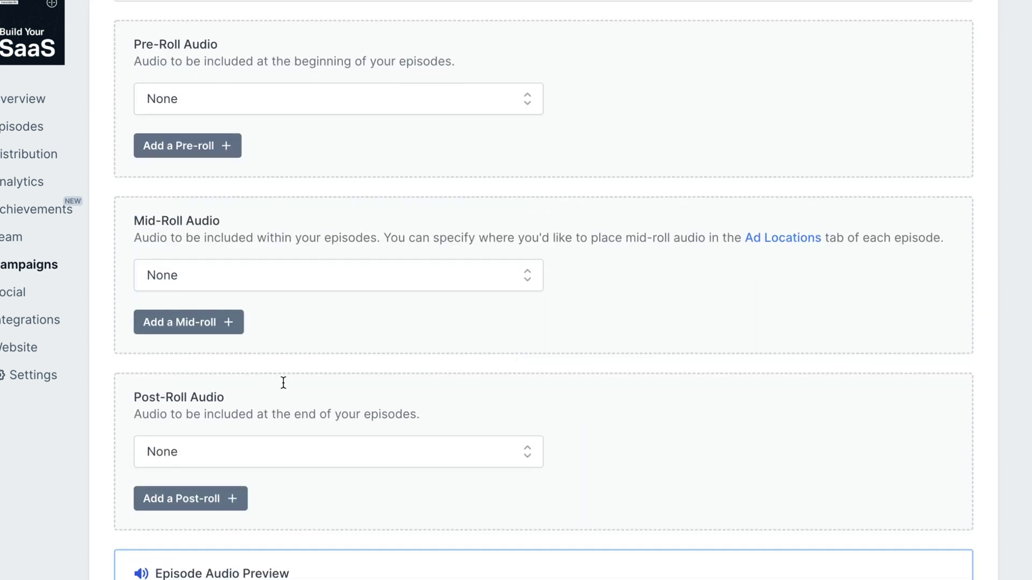
pyautogui.click(430, 97)
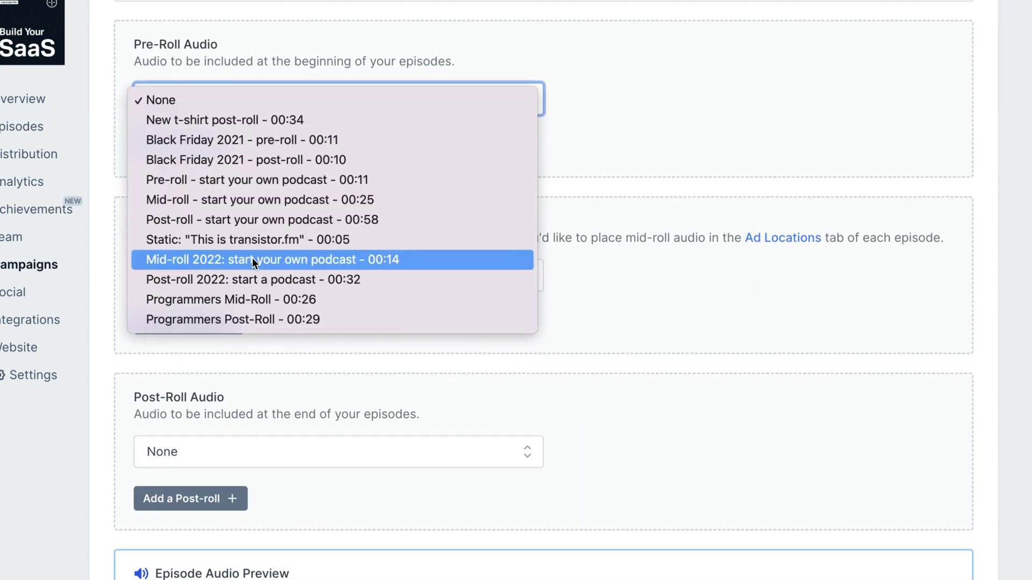
pyautogui.click(252, 239)
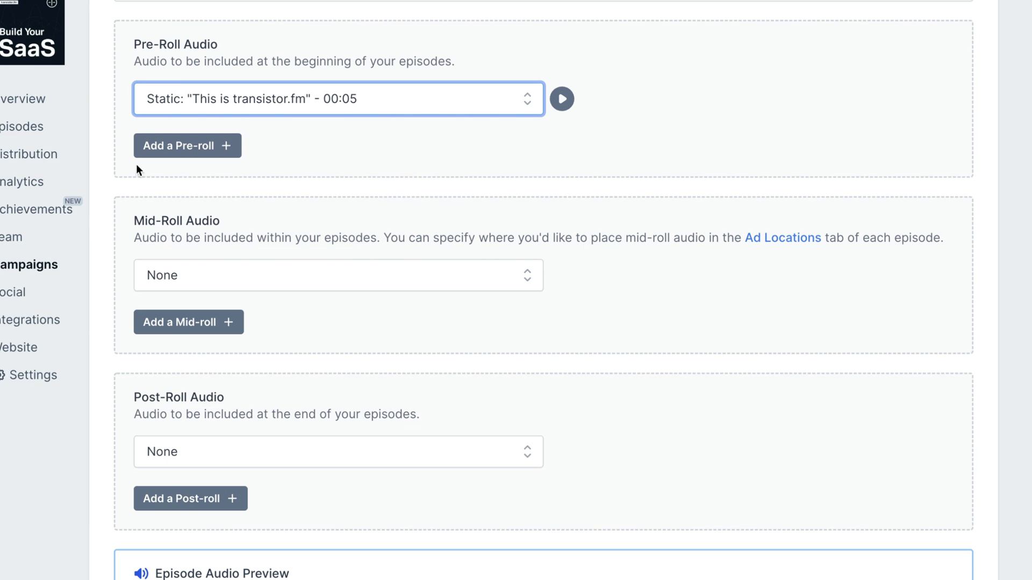
pyautogui.click(564, 99)
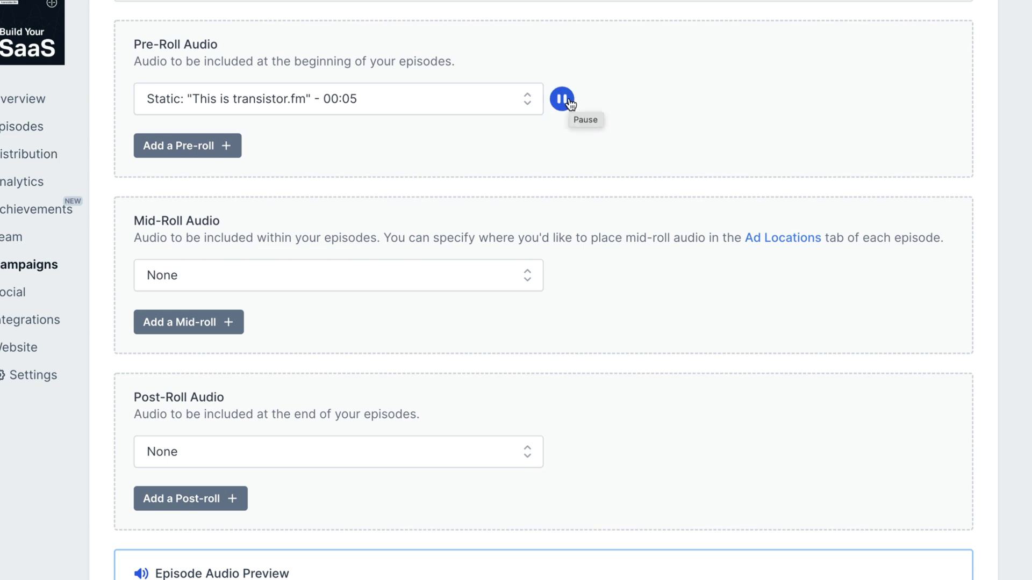
pyautogui.scroll(-1, 571, 103)
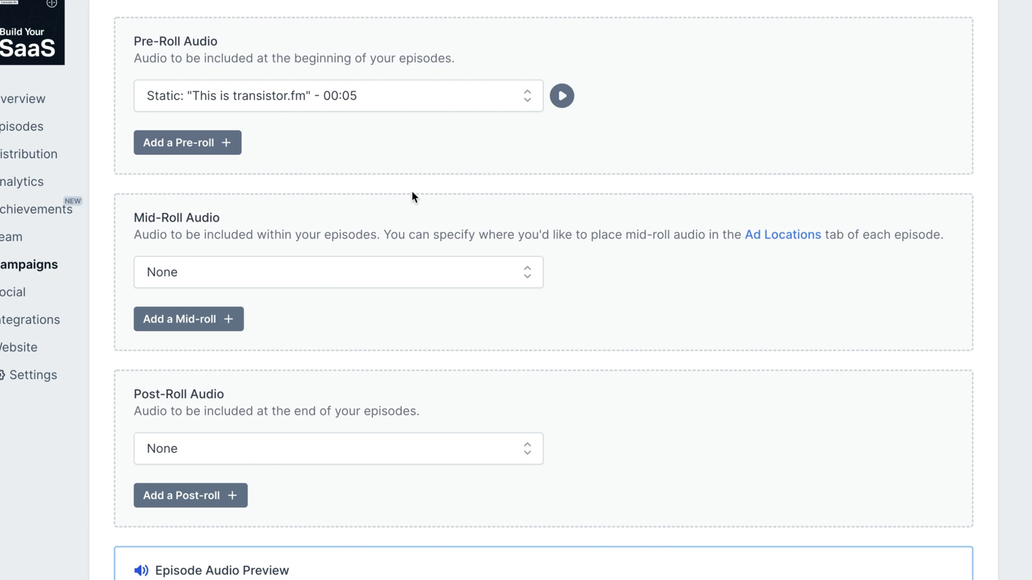
pyautogui.scroll(-2, 556, 425)
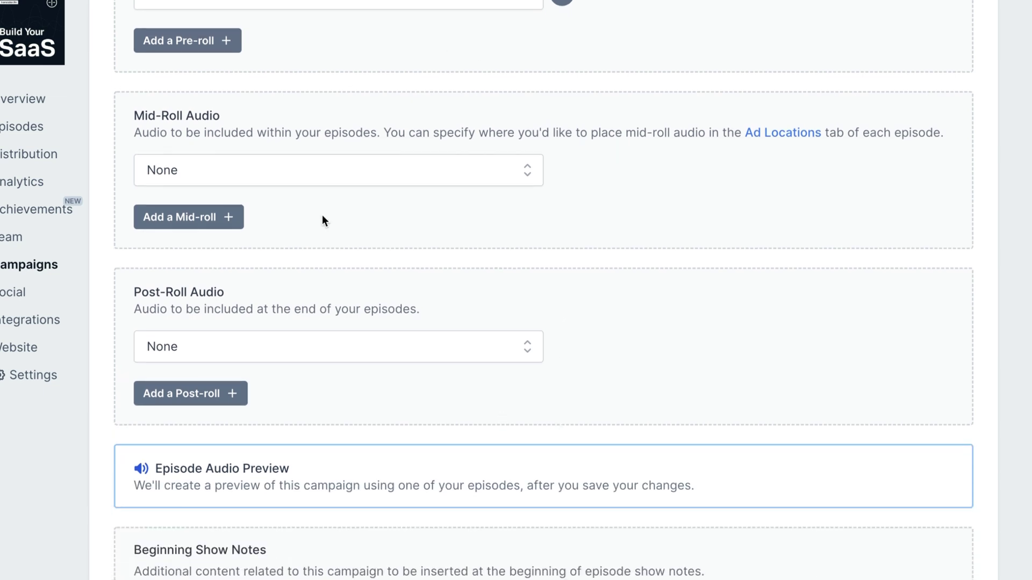
# - Set the mid-roll audio to Programmers Mid-Roll - 00:26 and preview it
pyautogui.click(450, 169)
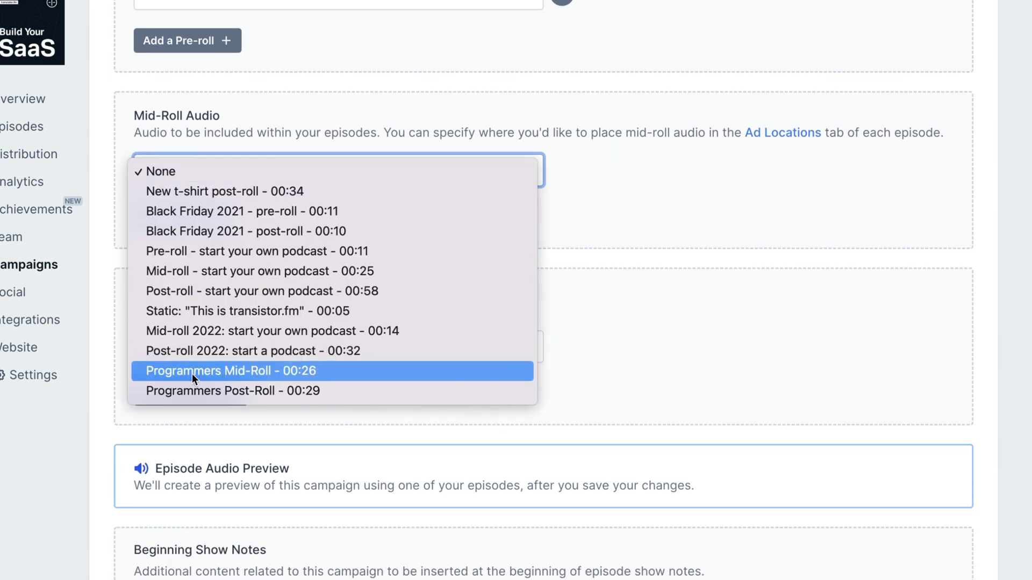
pyautogui.click(209, 373)
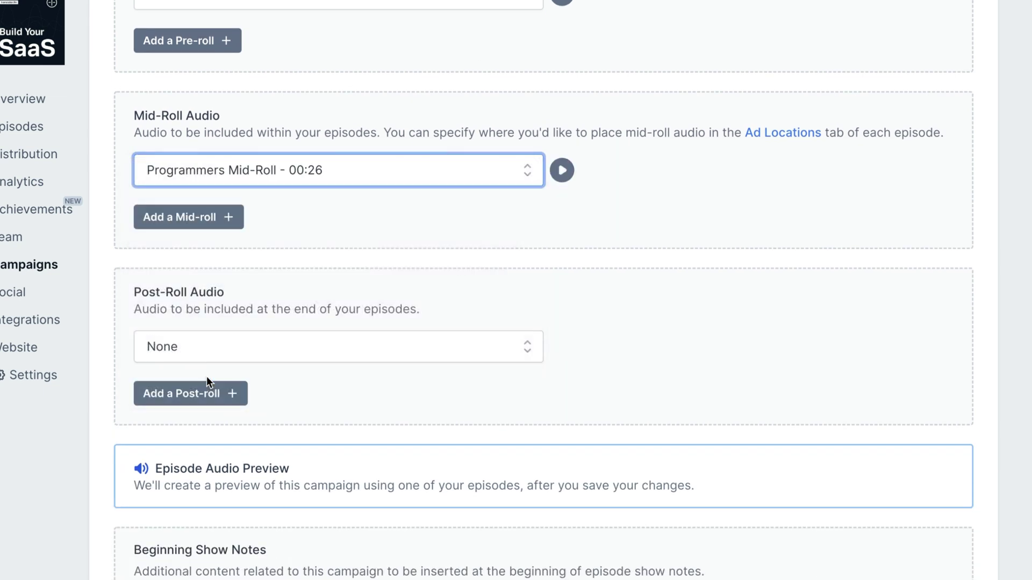
pyautogui.click(480, 310)
pyautogui.scroll(-2, 480, 311)
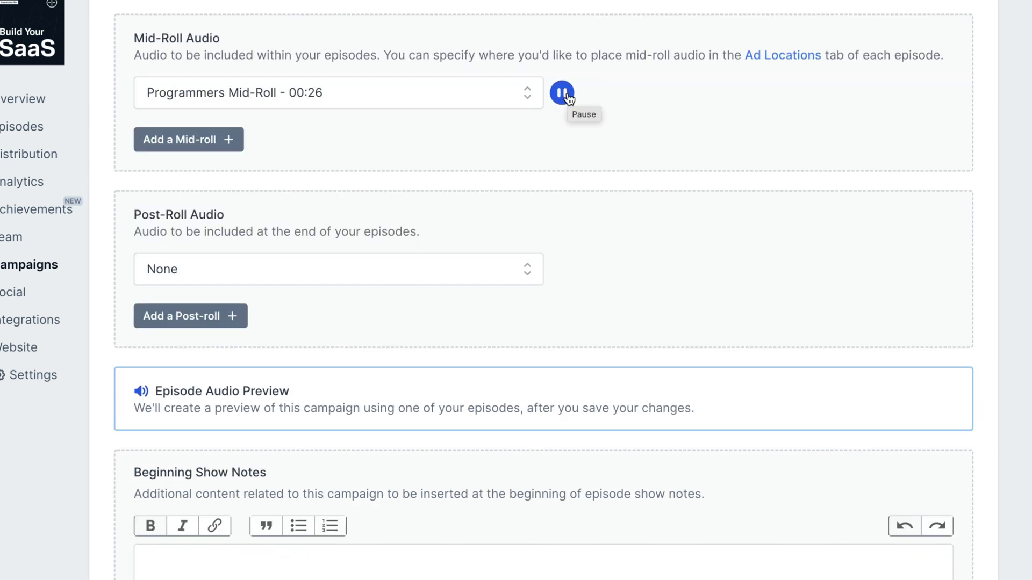
pyautogui.click(562, 93)
# - Set the post-roll audio to Programmers Post-Roll - 00:29
pyautogui.click(384, 273)
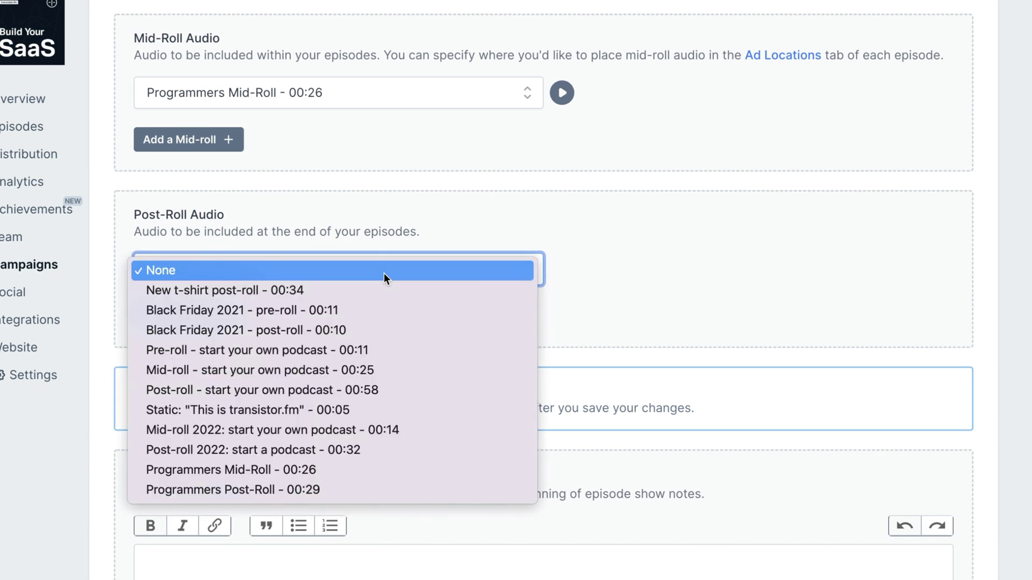
pyautogui.click(324, 494)
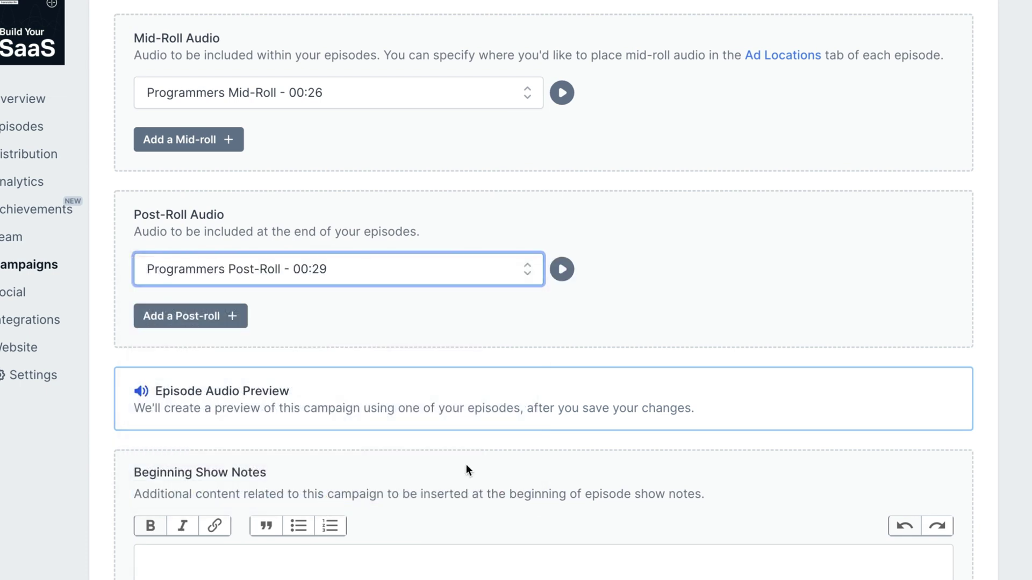
pyautogui.scroll(-7, 465, 465)
pyautogui.click(466, 464)
# - Paste the 15% coupon into Ending Show Notes, insert 'programming' before 'podcast', and publish the campaign
pyautogui.write('Want to start a podcast on Transistor? Justin has a special coupon for you: get 15% off your first year of hosting: transistor.fm/justin')
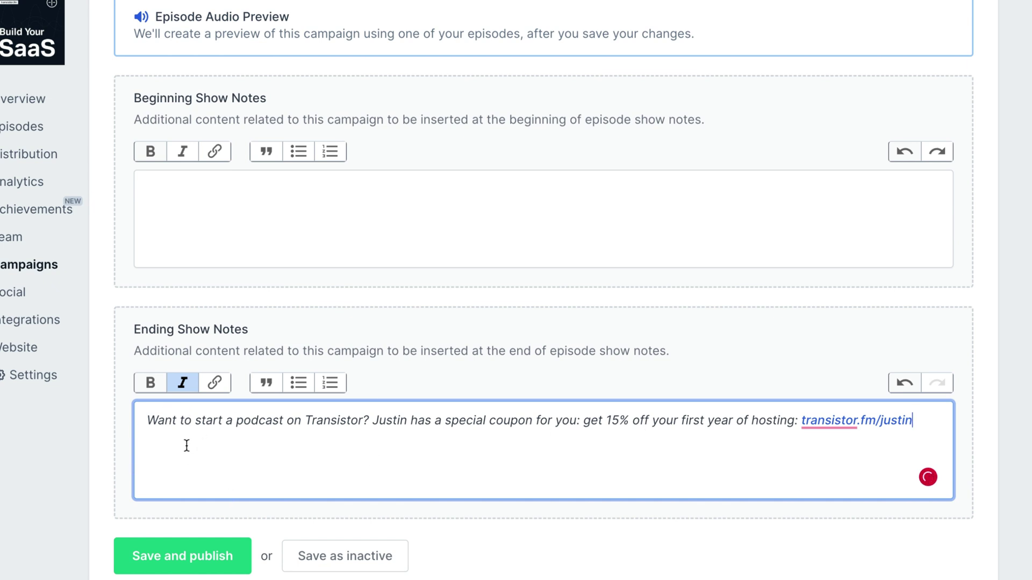
pyautogui.scroll(1, 230, 417)
pyautogui.click(237, 426)
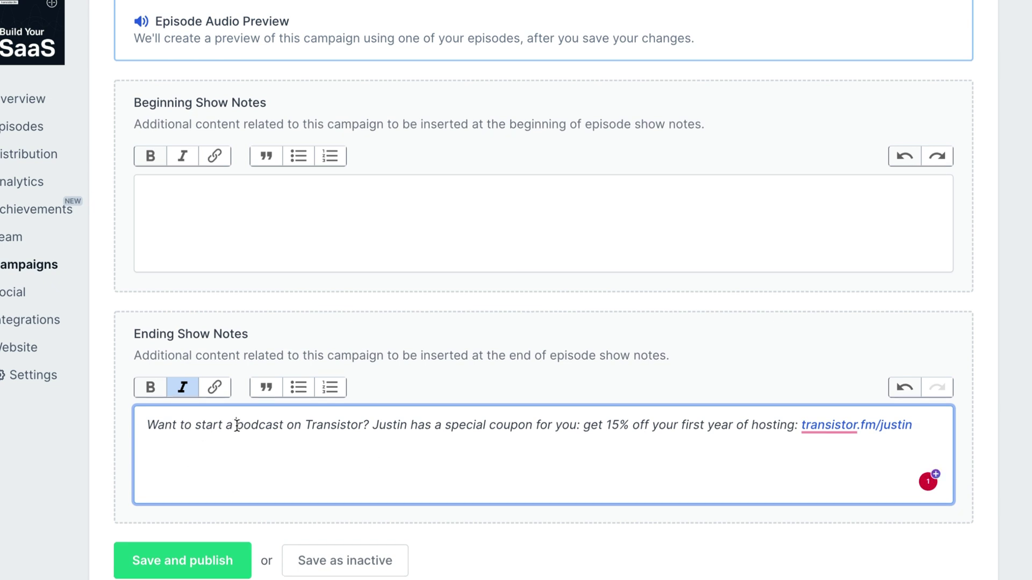
pyautogui.write('programming')
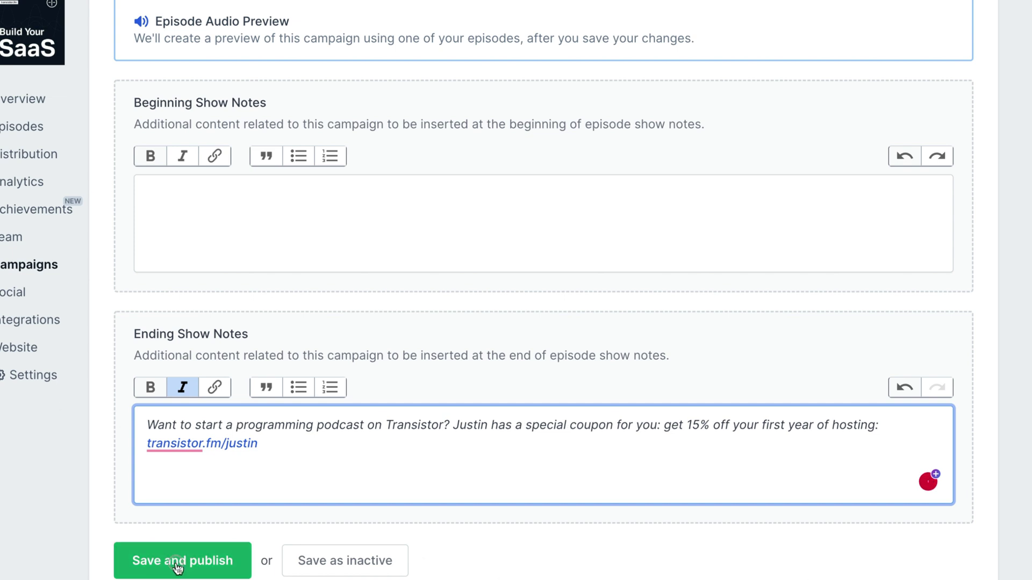
pyautogui.click(177, 561)
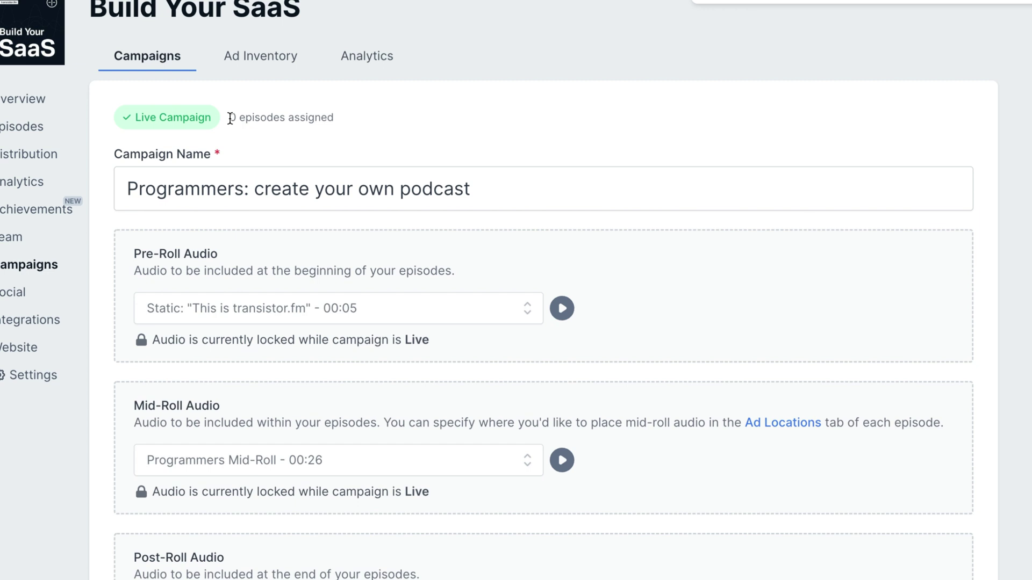
# - Check the Programmers campaign's 0 assigned episodes, keep 2022 Start a podcast campaign as default, then open Episodes
pyautogui.moveTo(230, 118); pyautogui.dragTo(345, 117)
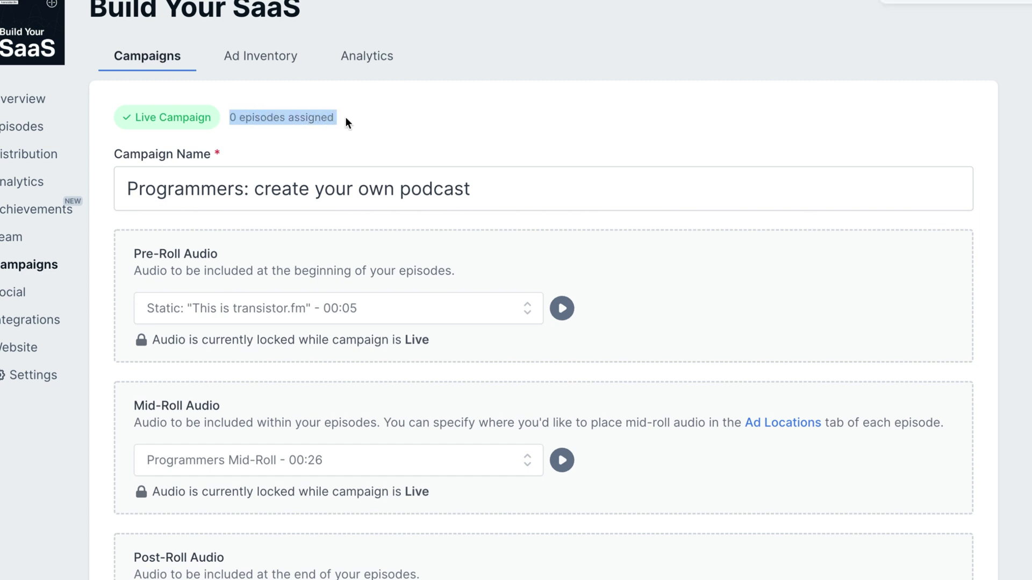
pyautogui.click(137, 60)
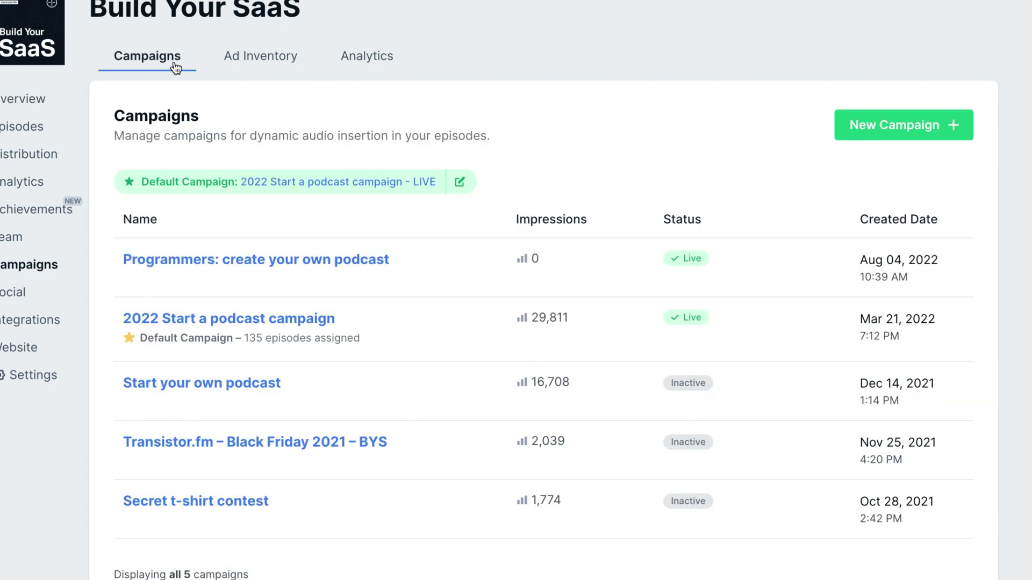
pyautogui.click(463, 183)
pyautogui.click(409, 289)
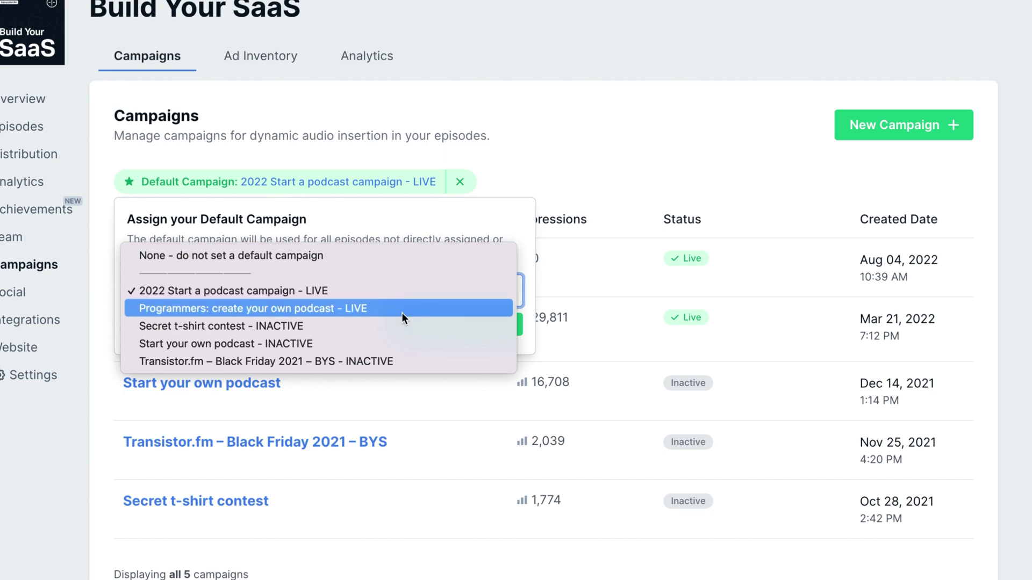
pyautogui.click(539, 103)
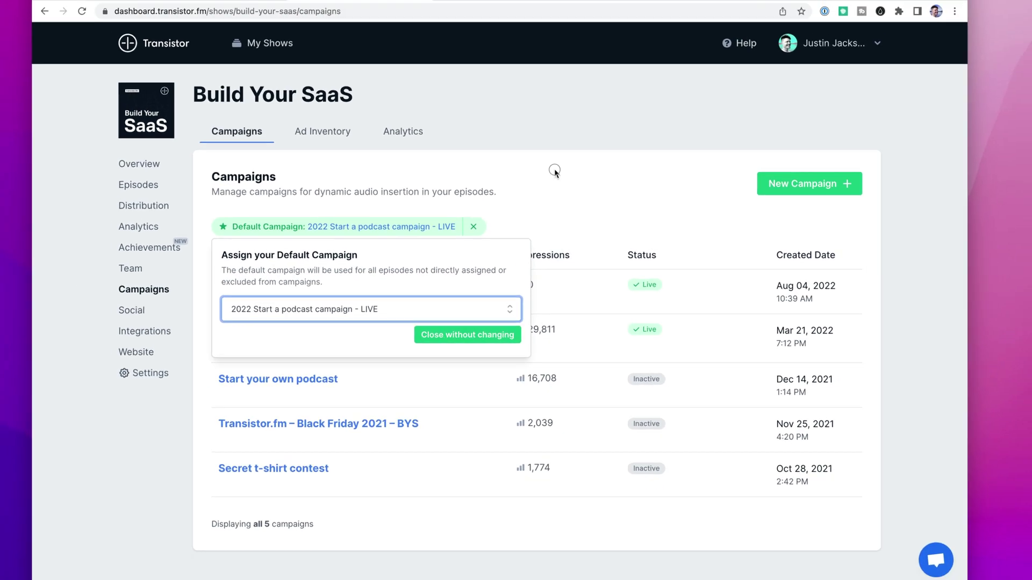
pyautogui.click(684, 103)
pyautogui.click(169, 207)
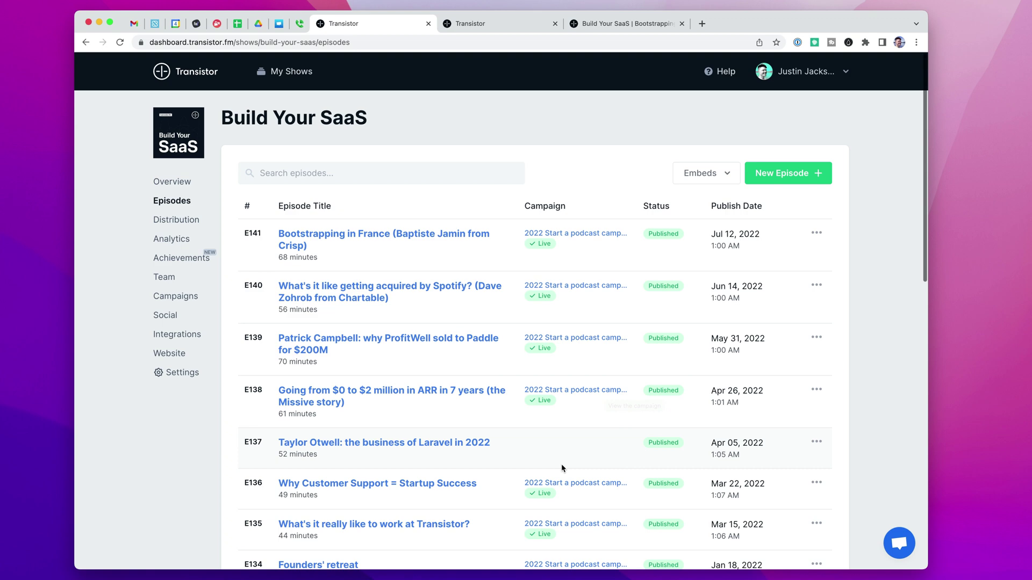
# - Put episode E137 on the Programmers: create your own podcast campaign, save, and view its ad locations
pyautogui.scroll(-3, 562, 467)
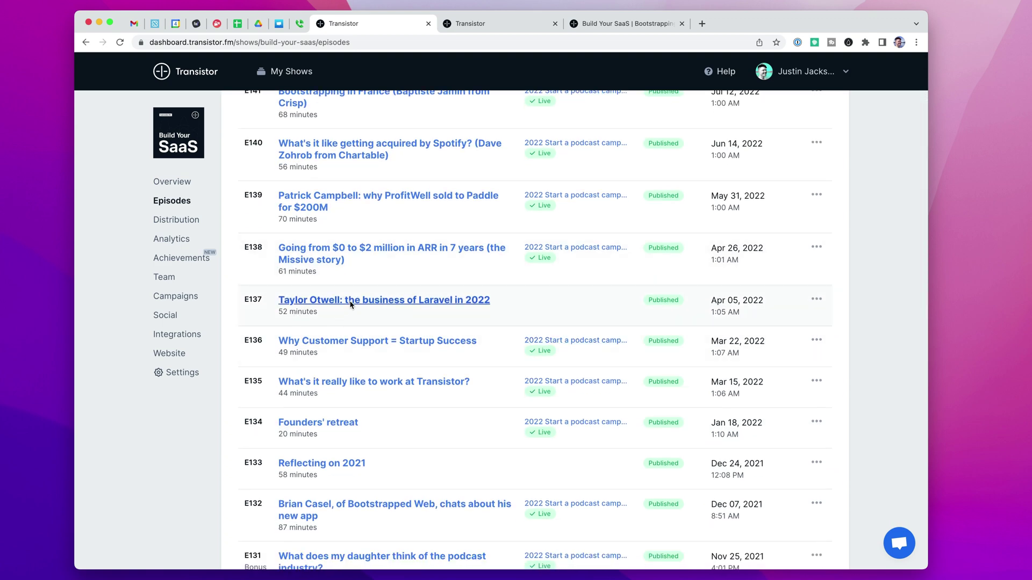
pyautogui.click(350, 302)
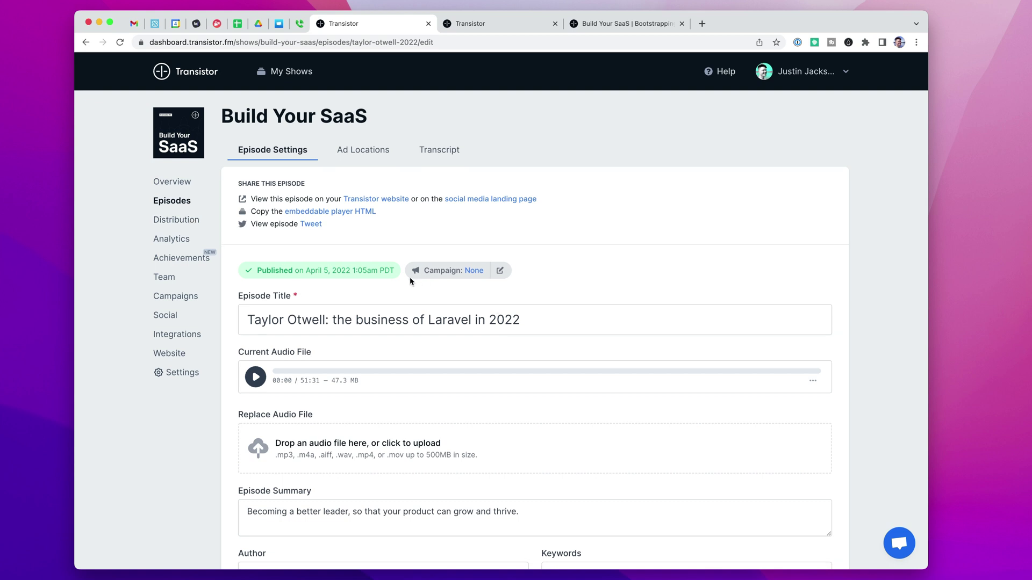
pyautogui.click(499, 272)
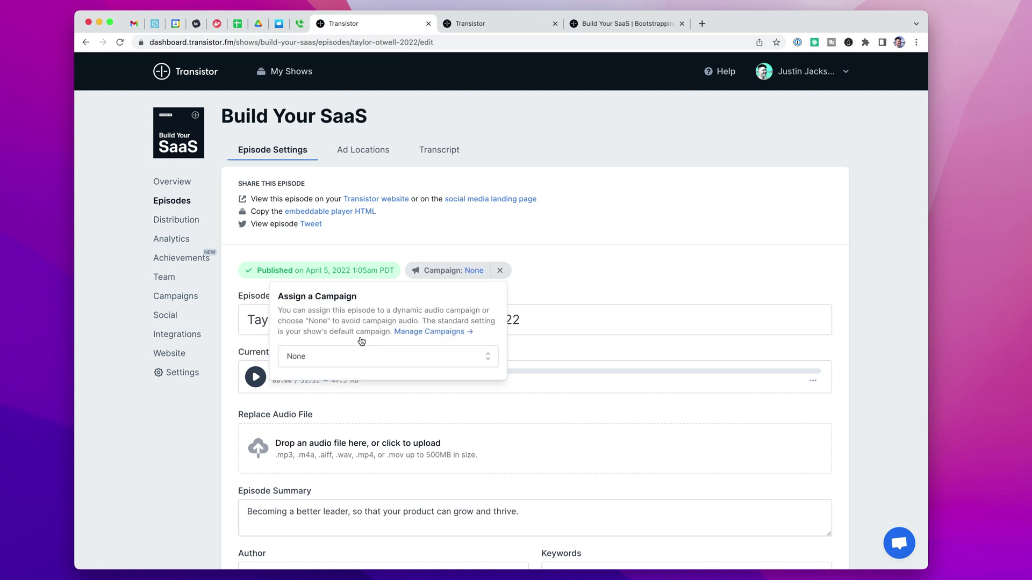
pyautogui.click(372, 360)
pyautogui.click(371, 394)
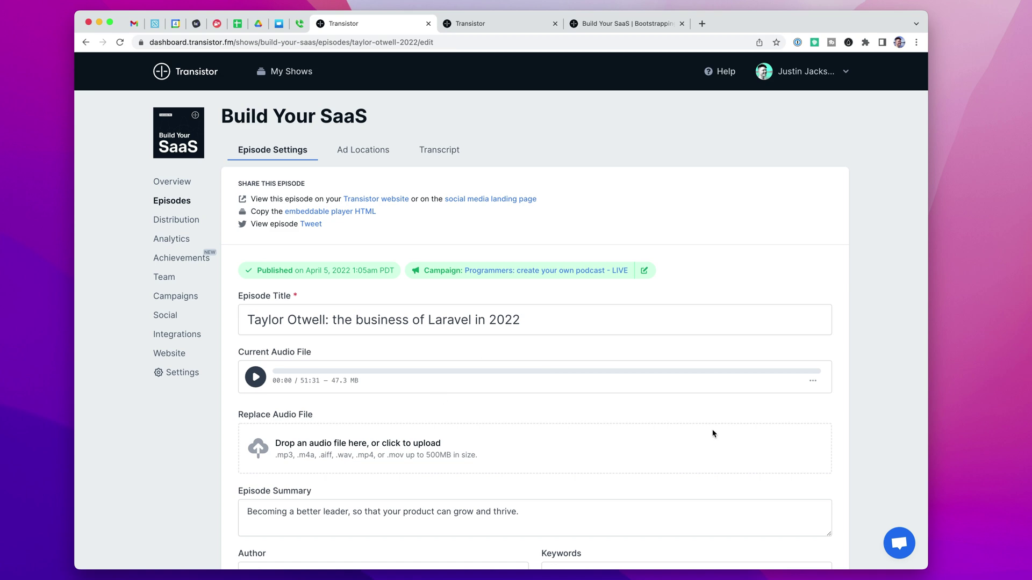
pyautogui.scroll(-15, 712, 436)
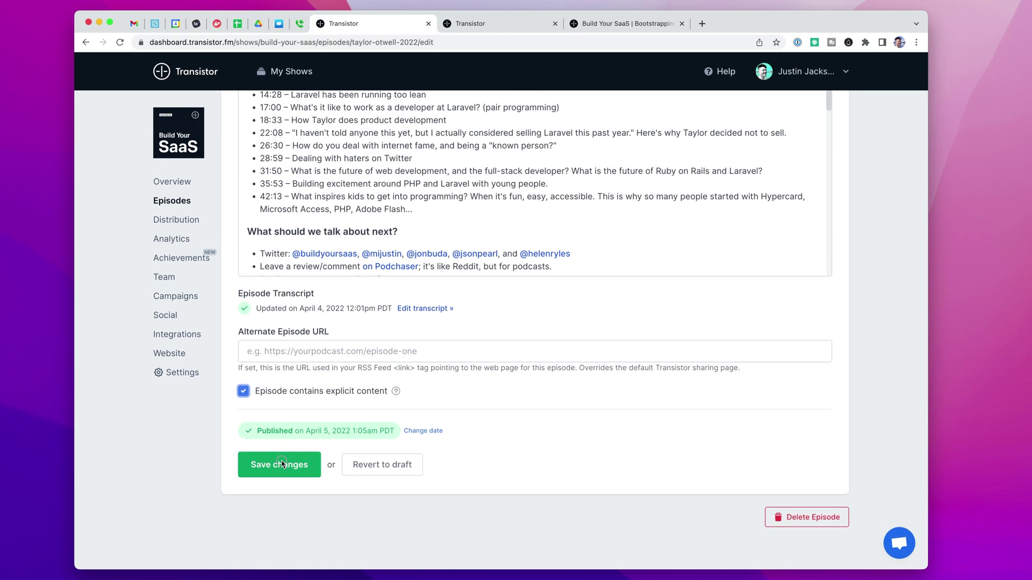
pyautogui.click(281, 464)
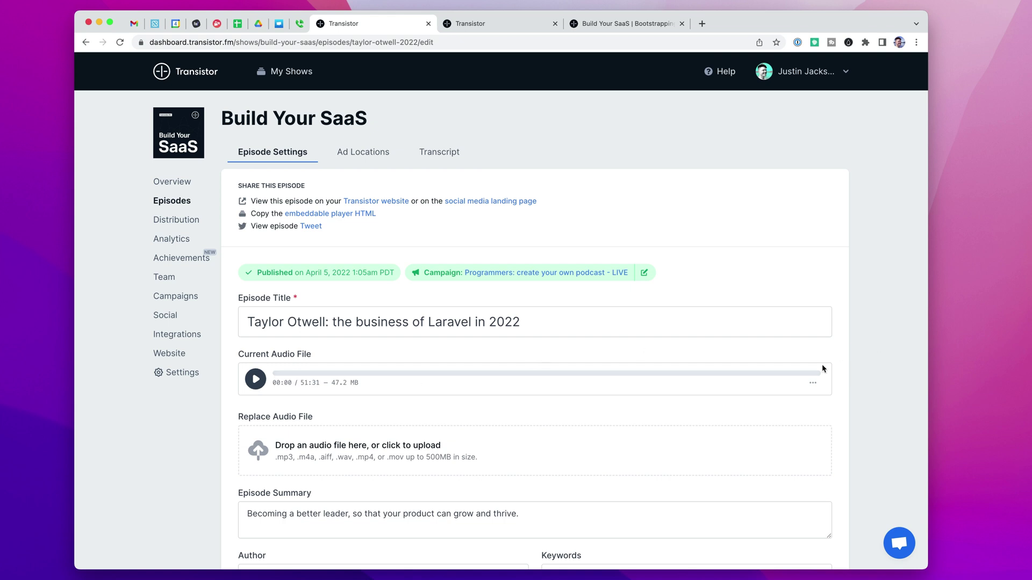
pyautogui.click(363, 152)
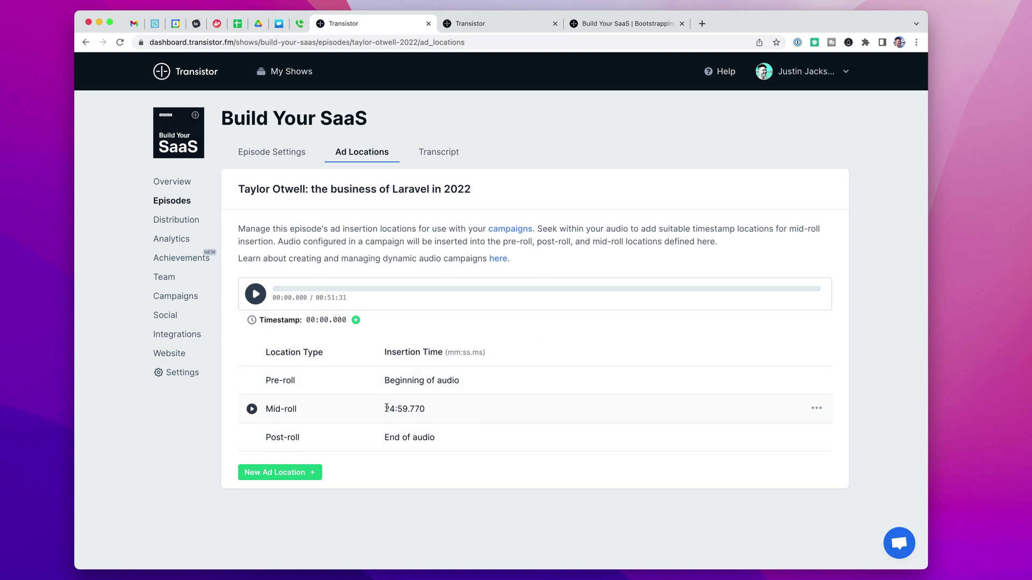
# - Pause E137's audio at 25:07 and go back to the Episodes list filtered by 'taylor'
pyautogui.moveTo(384, 407); pyautogui.dragTo(440, 411)
pyautogui.click(271, 152)
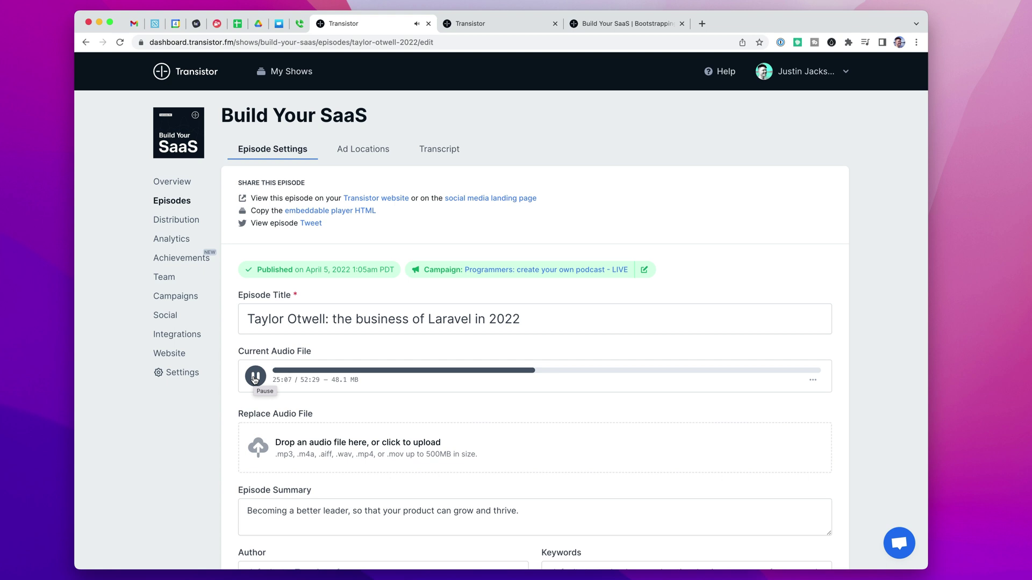
pyautogui.click(255, 376)
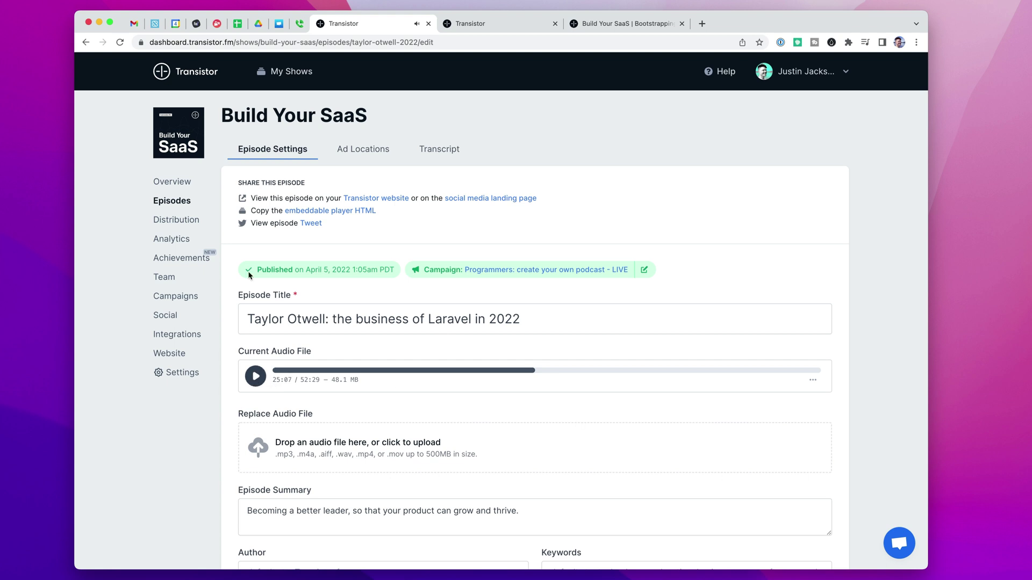
pyautogui.press('super+bracketleft')
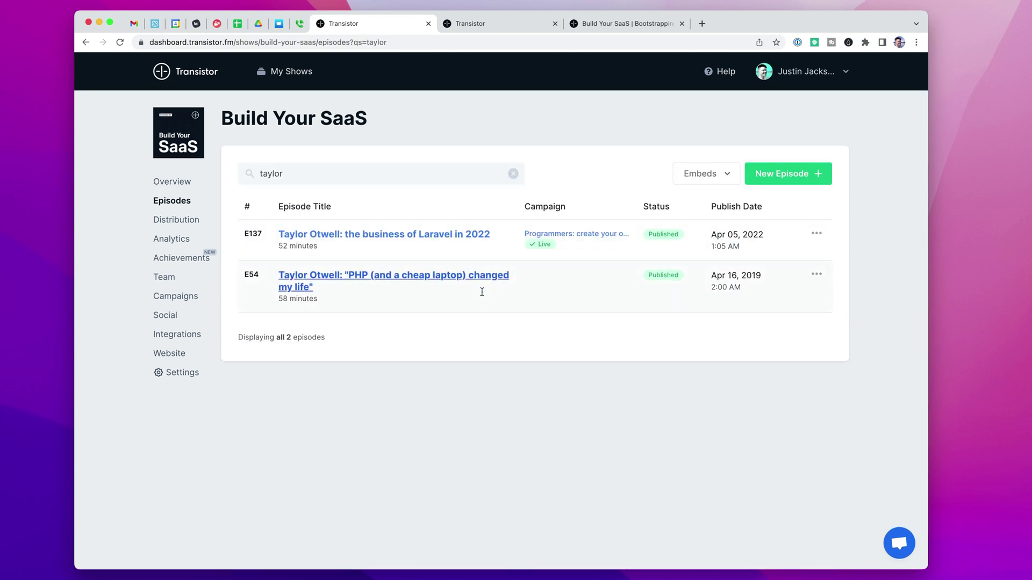
# - Assign episode E54 to the live Programmers: create your own podcast campaign and save
pyautogui.click(387, 278)
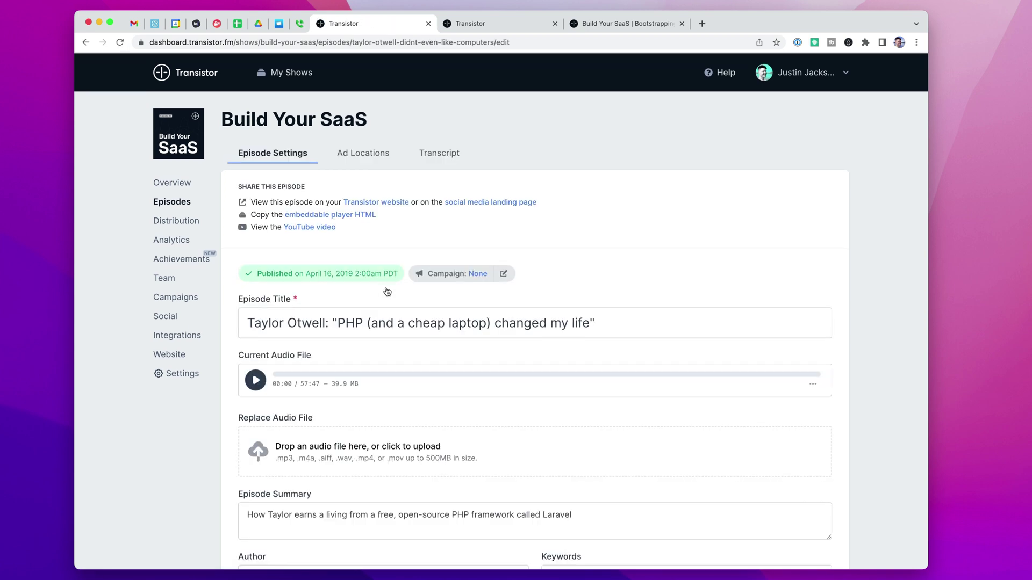
pyautogui.click(503, 272)
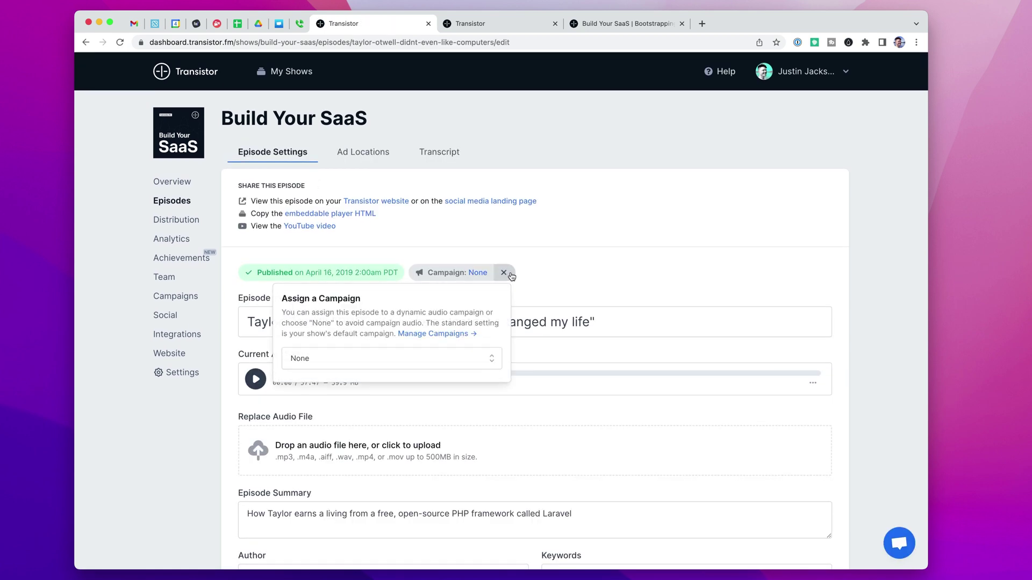
pyautogui.click(395, 357)
pyautogui.click(384, 398)
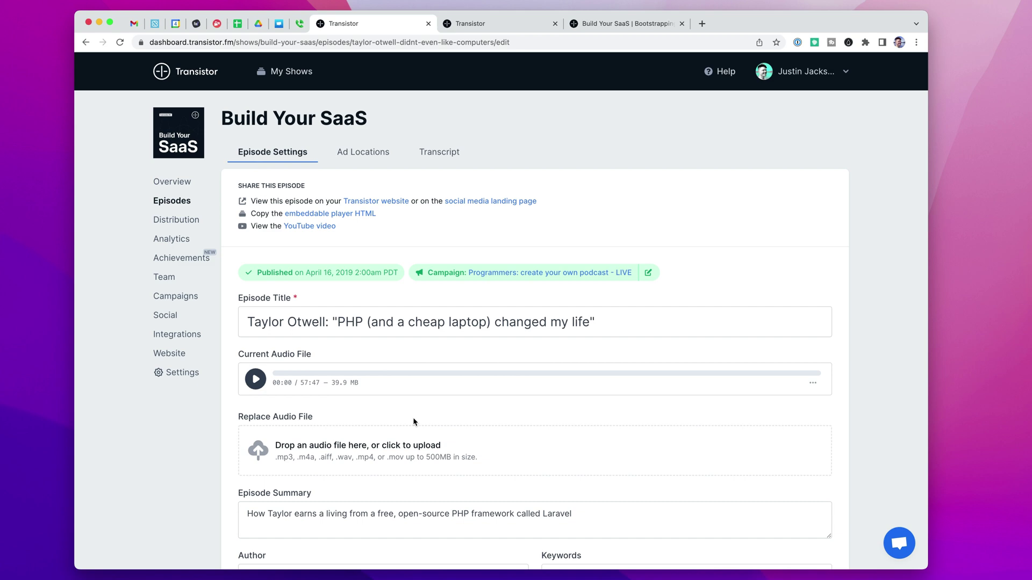
pyautogui.scroll(-15, 711, 452)
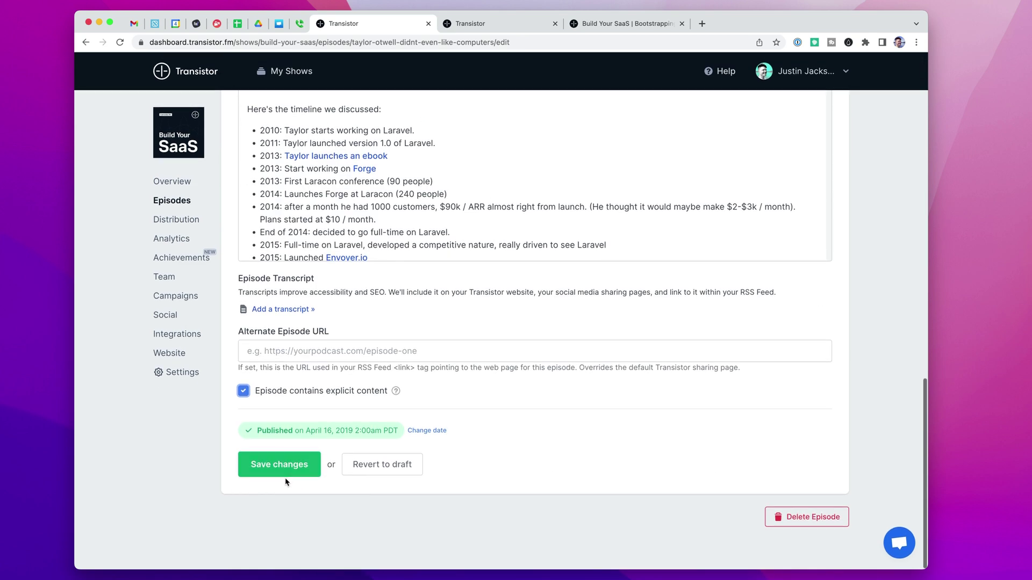
pyautogui.click(280, 462)
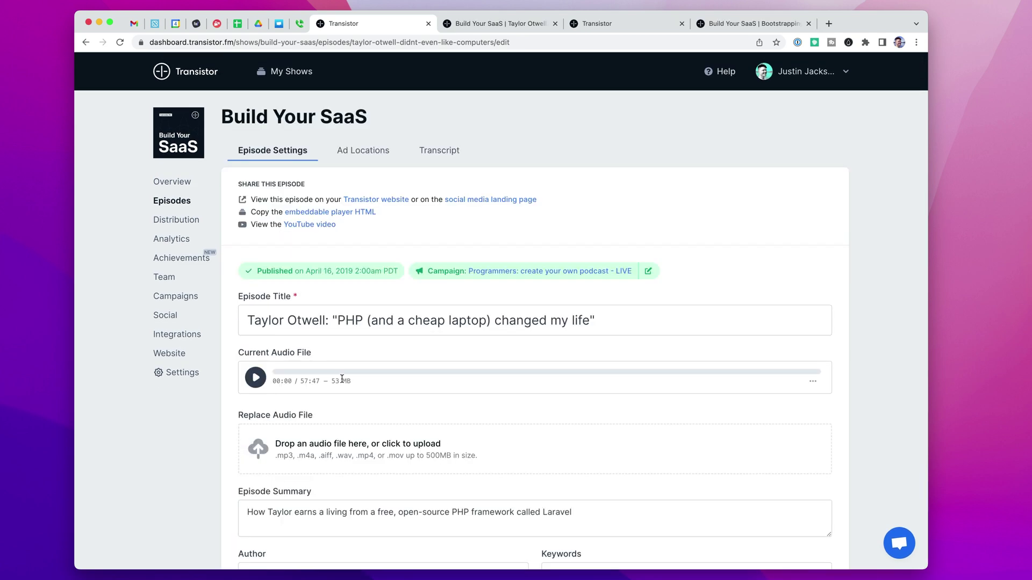
pyautogui.click(467, 25)
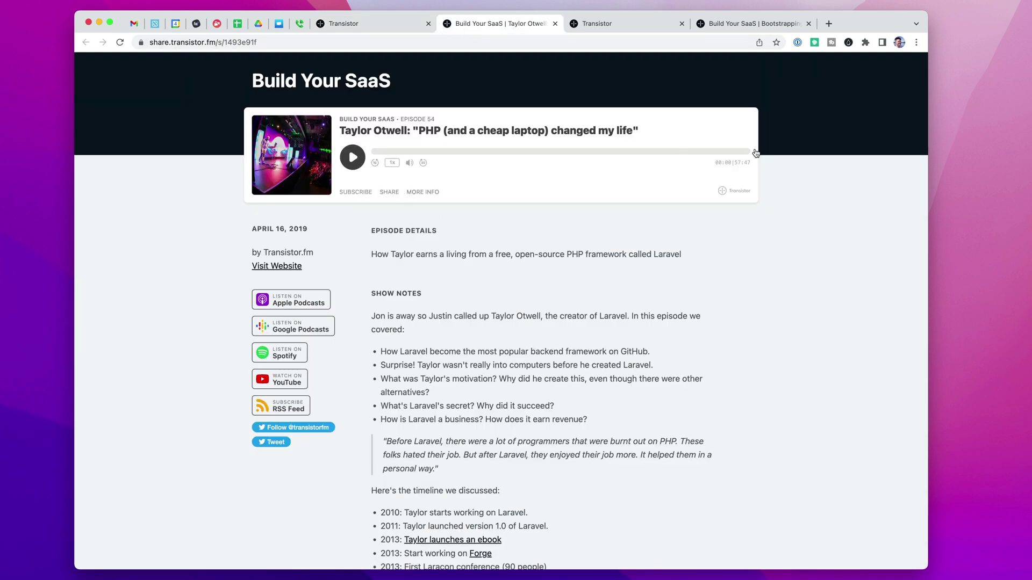
pyautogui.scroll(-14, 717, 412)
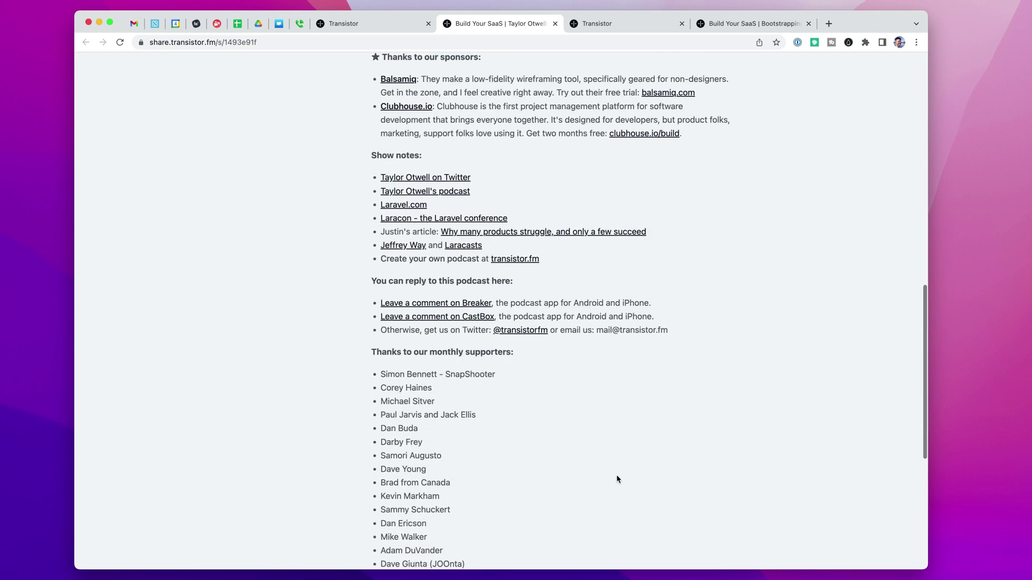
pyautogui.scroll(-6, 615, 476)
pyautogui.moveTo(372, 304); pyautogui.dragTo(573, 333)
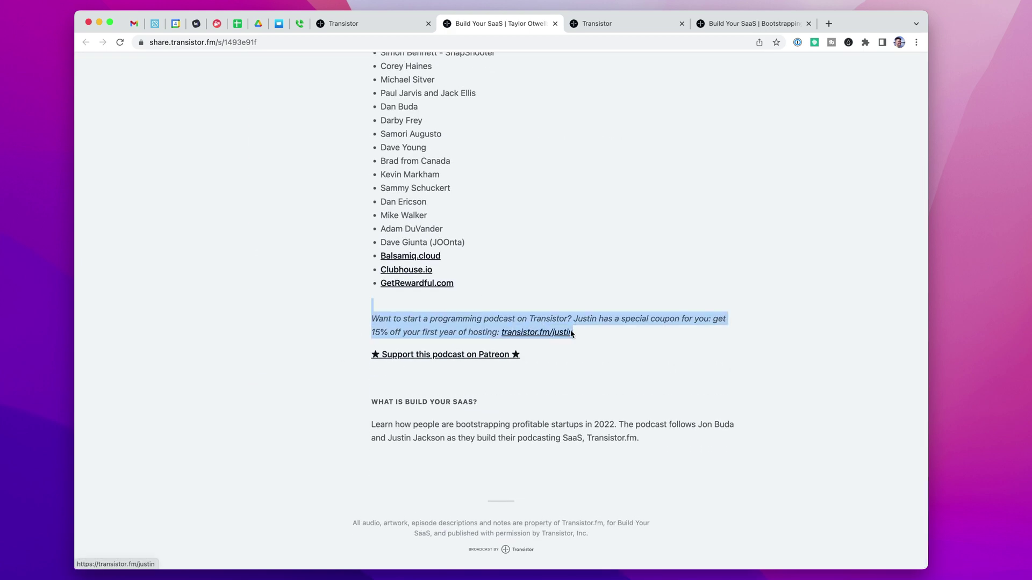
pyautogui.click(333, 21)
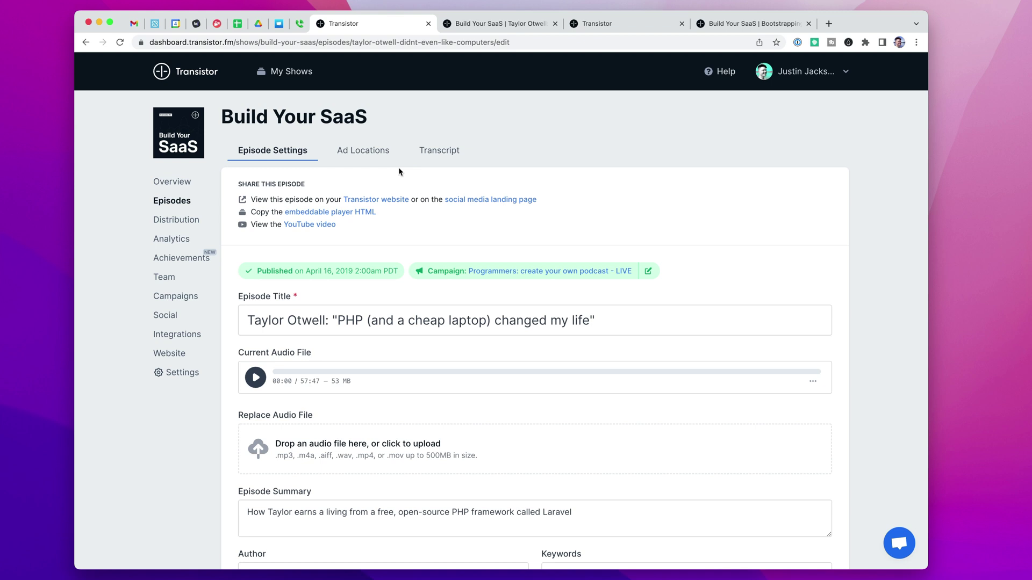
# - Review the episode list, then view Campaigns showing the live Programmers campaign with 2 episodes
pyautogui.click(172, 201)
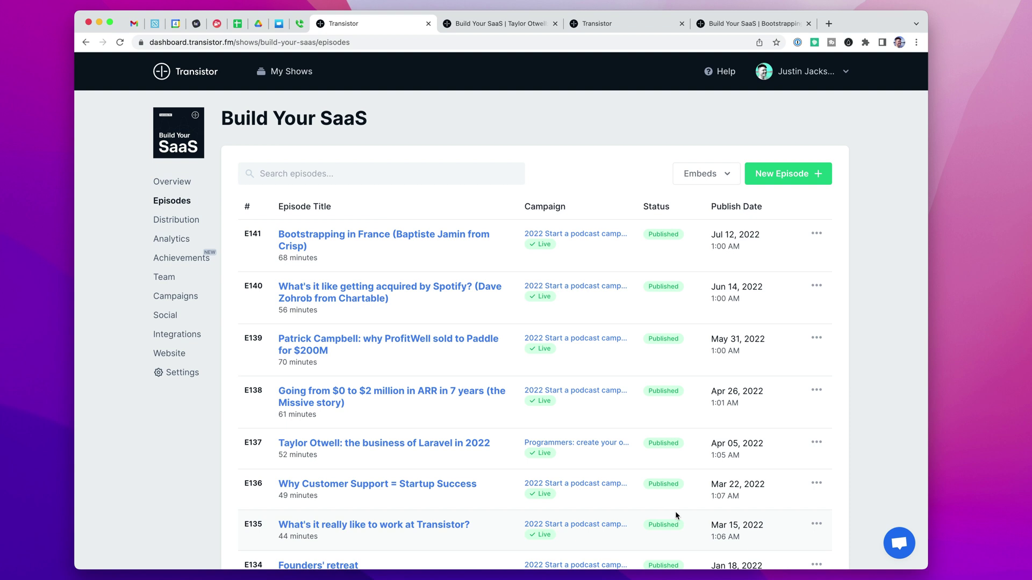
pyautogui.scroll(-1, 636, 411)
pyautogui.scroll(1, 635, 411)
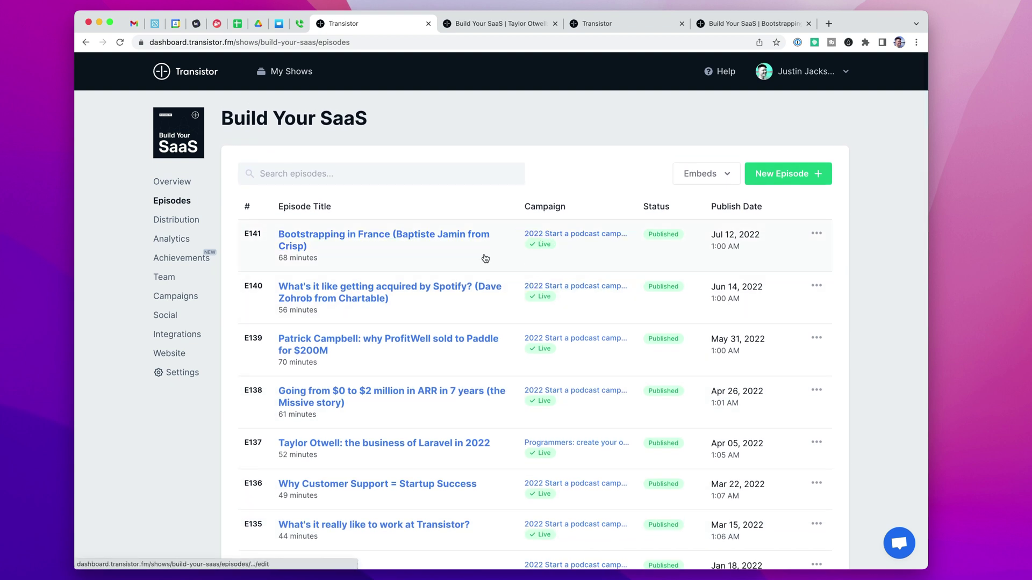
pyautogui.scroll(-1, 621, 392)
pyautogui.scroll(-5, 505, 407)
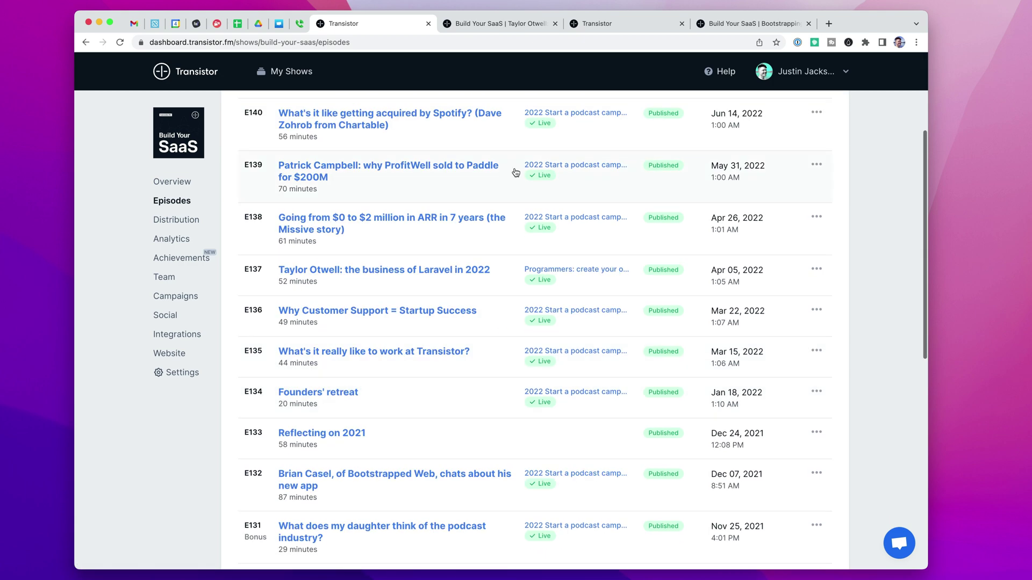
pyautogui.scroll(2, 555, 301)
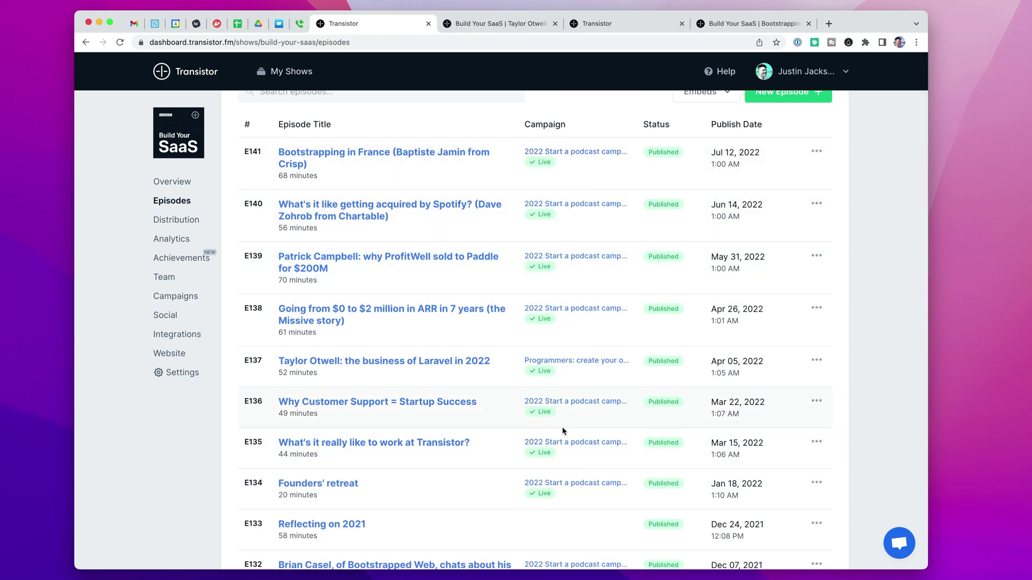
pyautogui.scroll(-10, 663, 484)
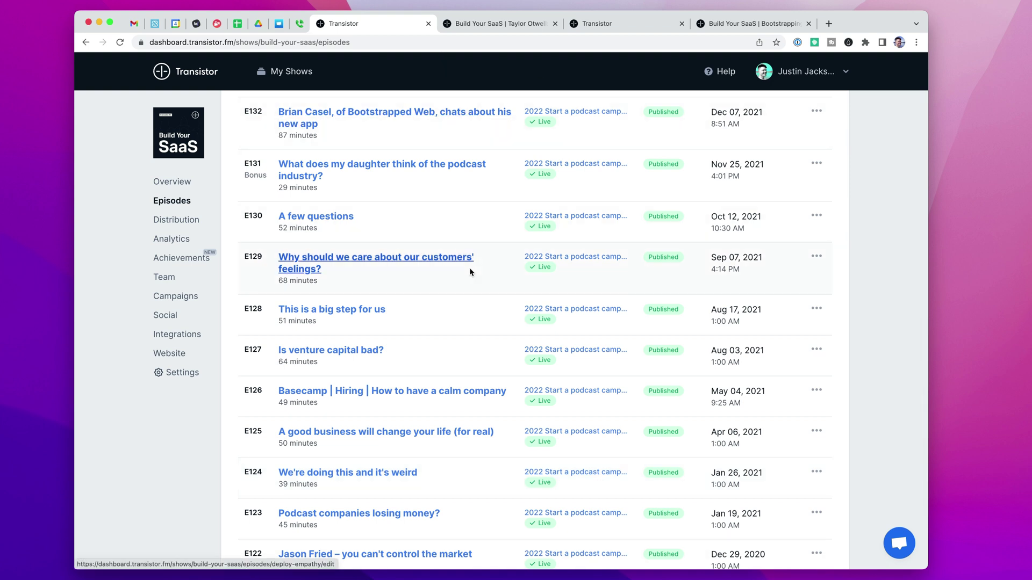
pyautogui.click(190, 299)
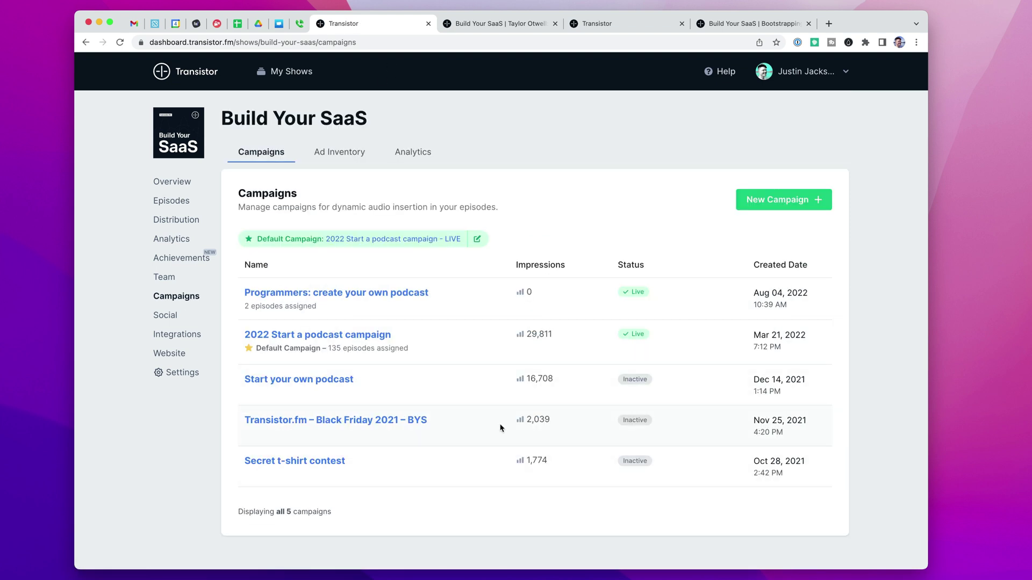
pyautogui.click(419, 152)
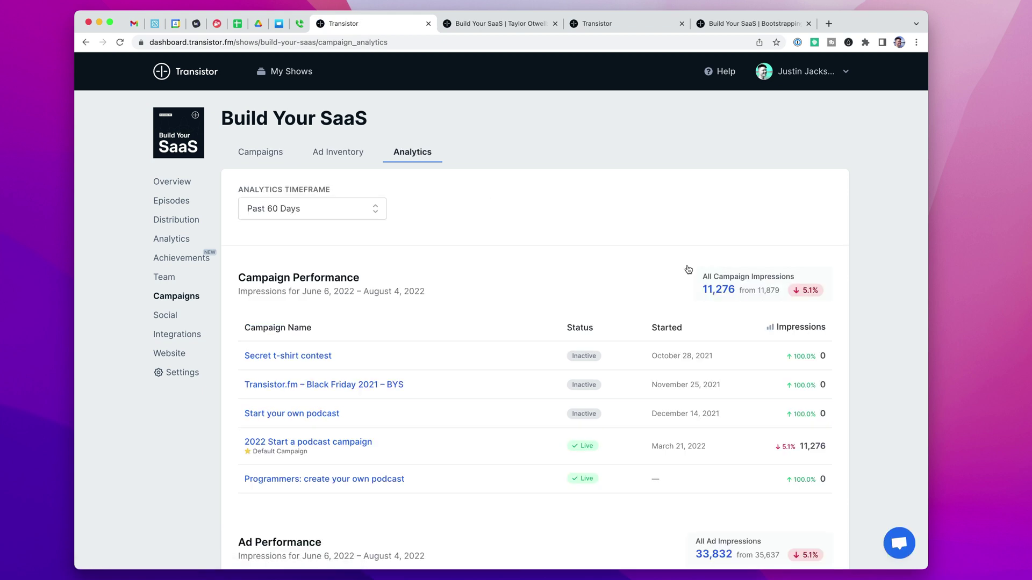
pyautogui.scroll(-3, 828, 393)
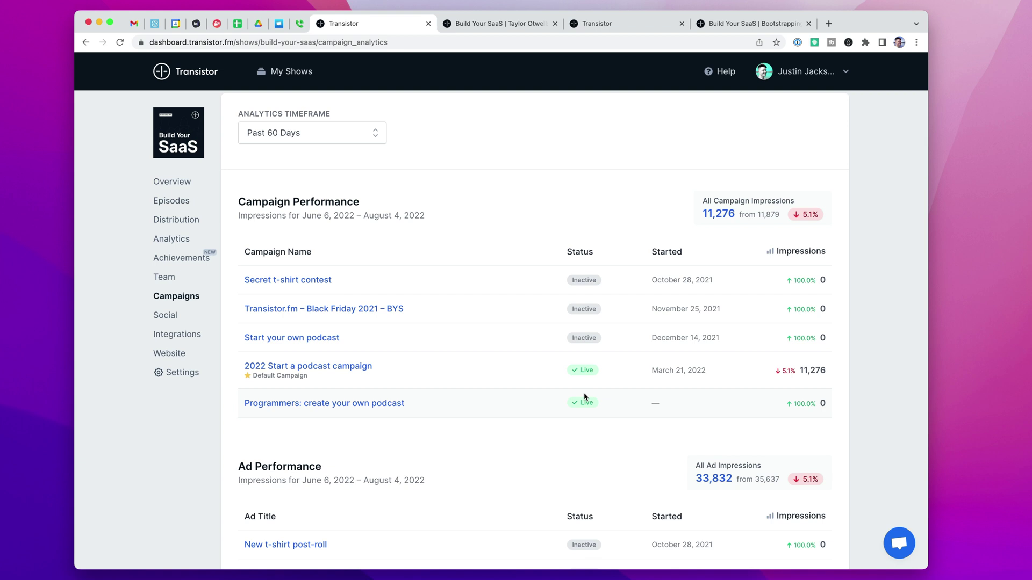
pyautogui.scroll(1, 507, 380)
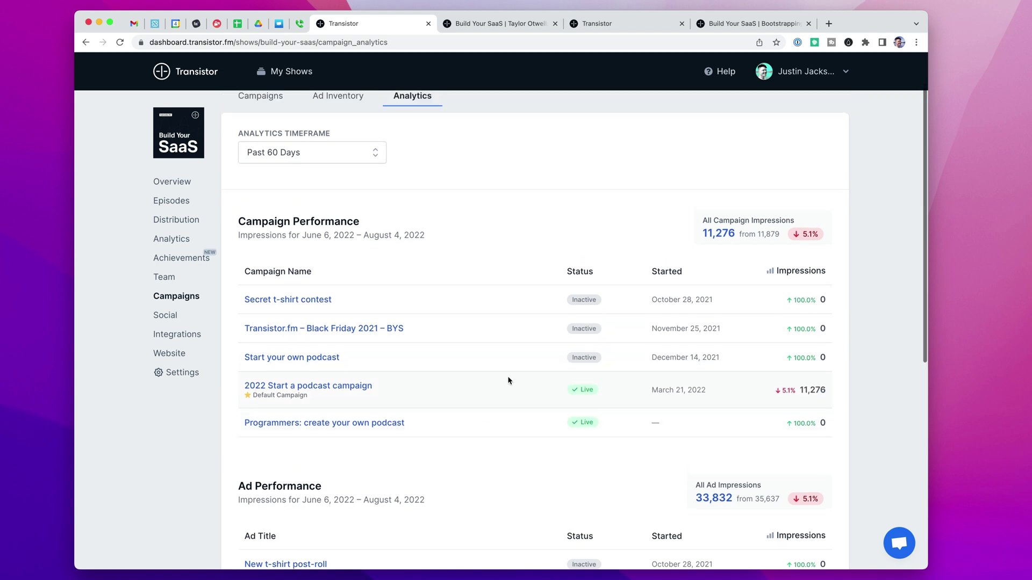
pyautogui.scroll(-10, 702, 475)
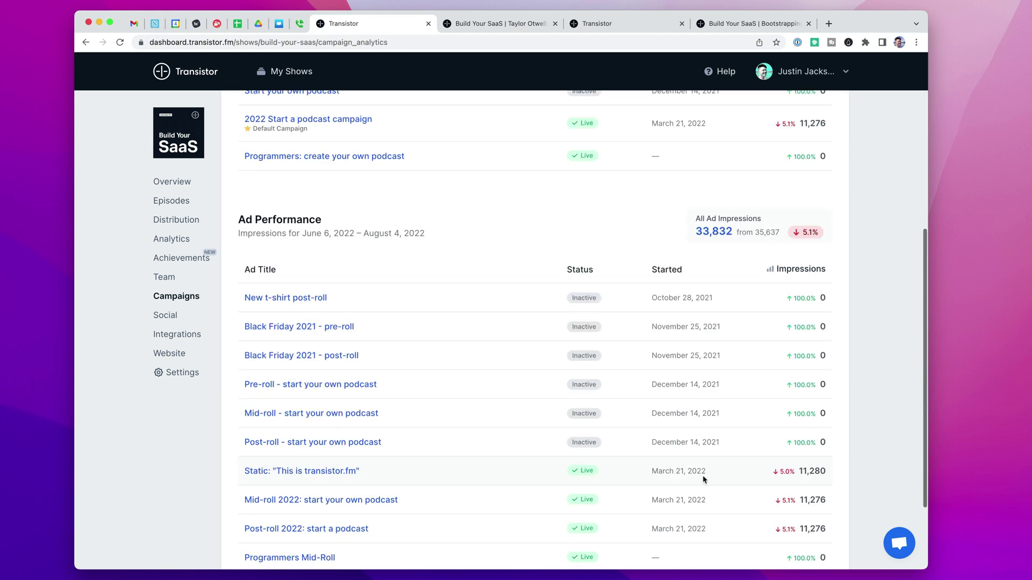
pyautogui.scroll(-1, 629, 536)
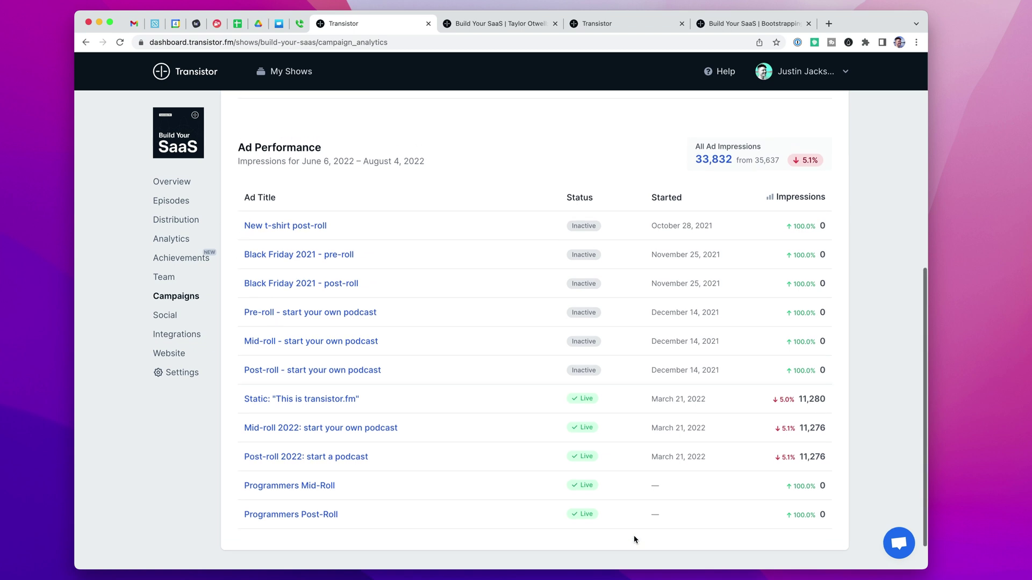
pyautogui.scroll(-2, 620, 537)
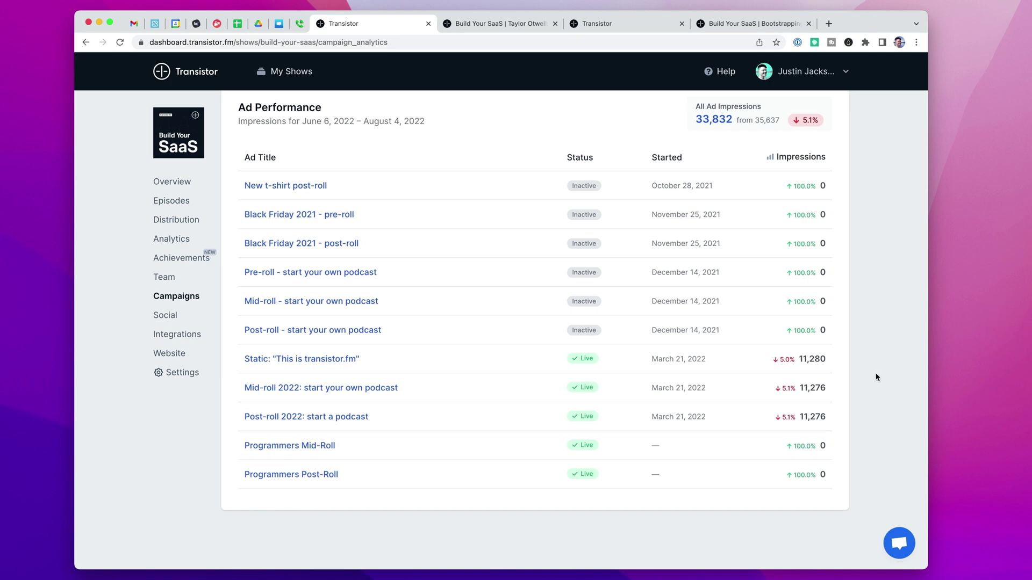
pyautogui.scroll(10, 747, 311)
pyautogui.click(261, 151)
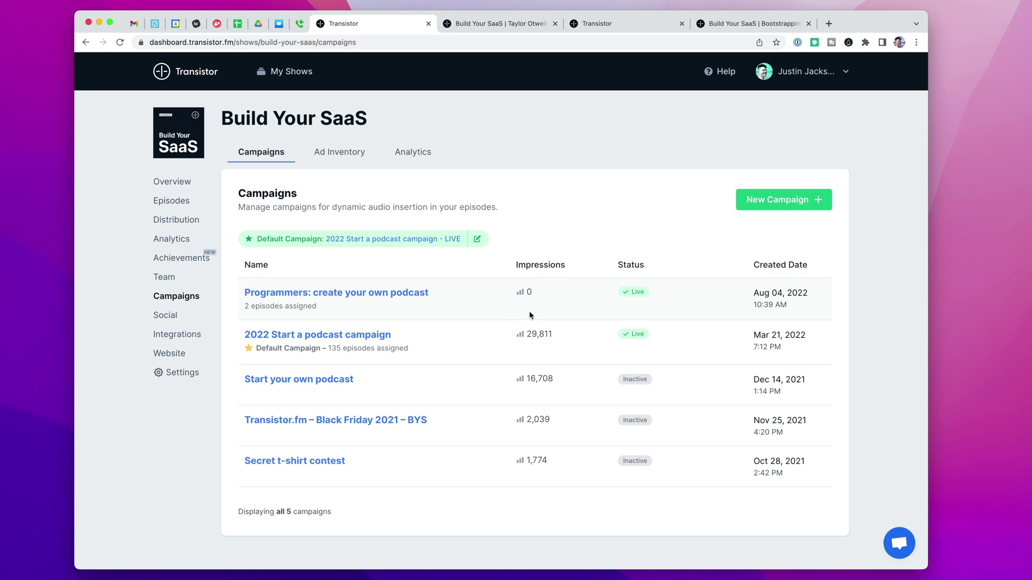
# - Leave 2022 Start a podcast campaign as the default and return to the Build Your SaaS episodes
pyautogui.scroll(-1, 532, 312)
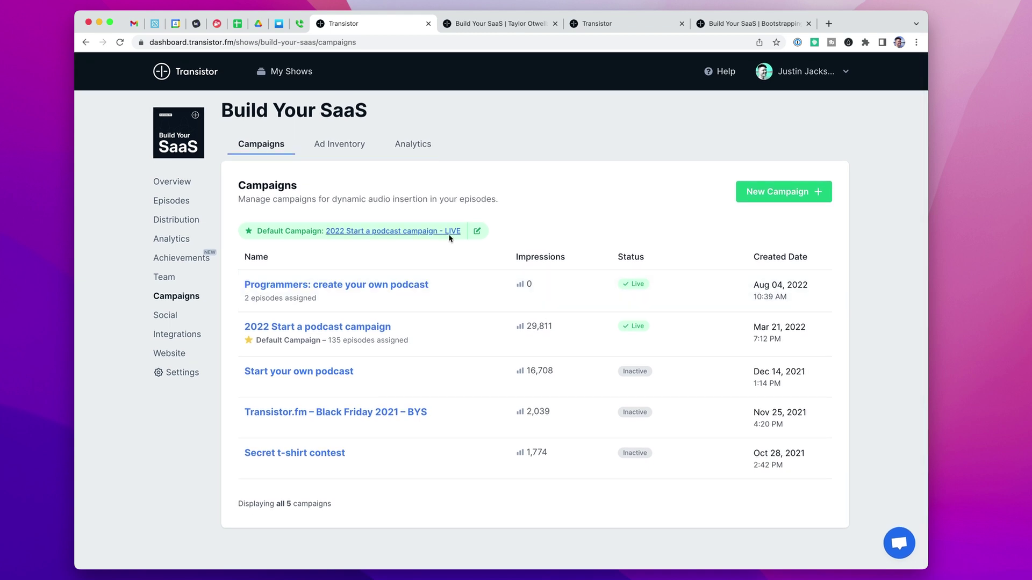
pyautogui.click(477, 231)
pyautogui.click(467, 308)
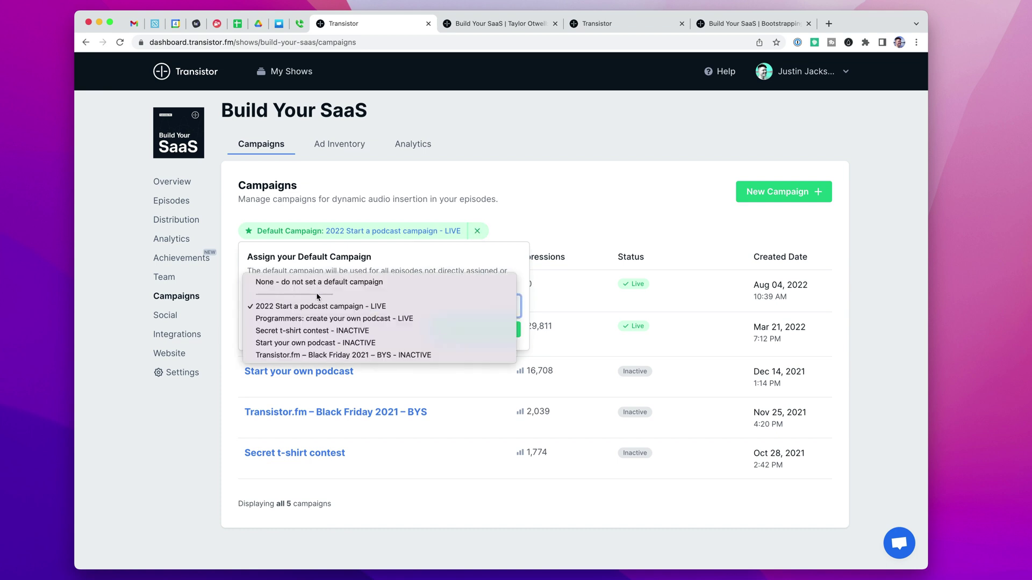
pyautogui.click(587, 191)
pyautogui.click(255, 213)
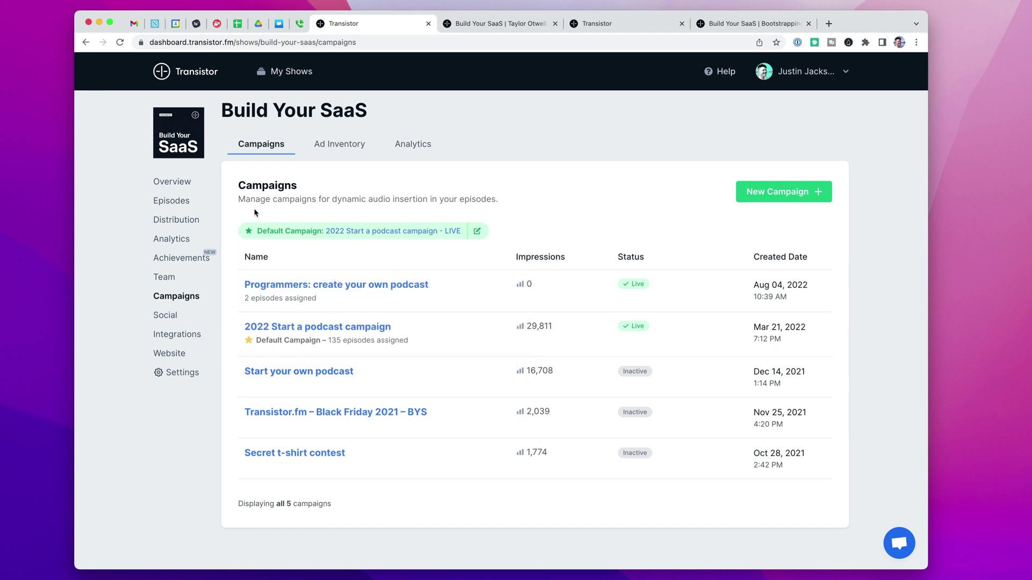
pyautogui.click(163, 202)
pyautogui.scroll(-1, 588, 205)
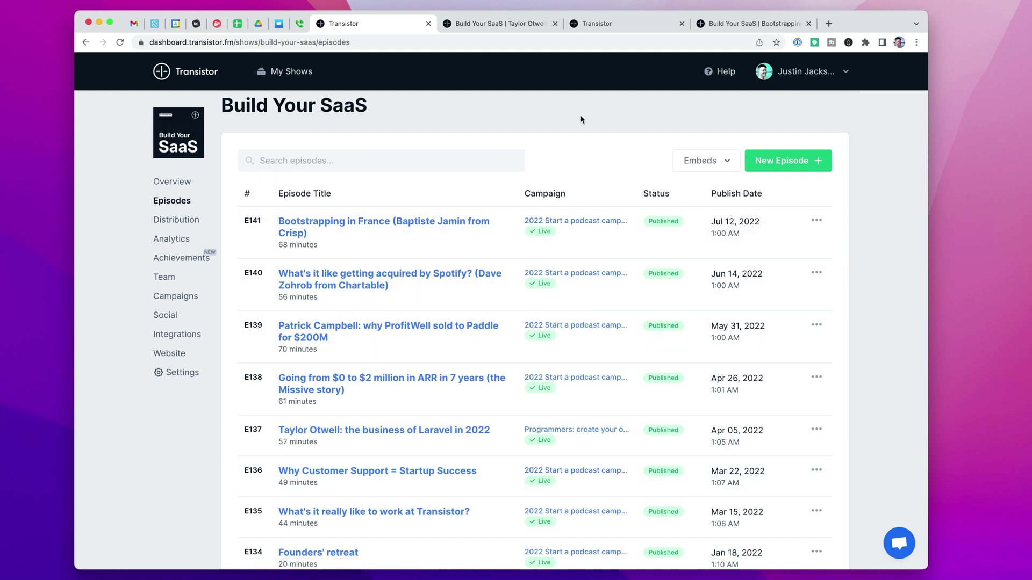
# - Scroll the Build Your SaaS episode list to review campaigns for episodes E135–E141
pyautogui.scroll(-1, 846, 346)
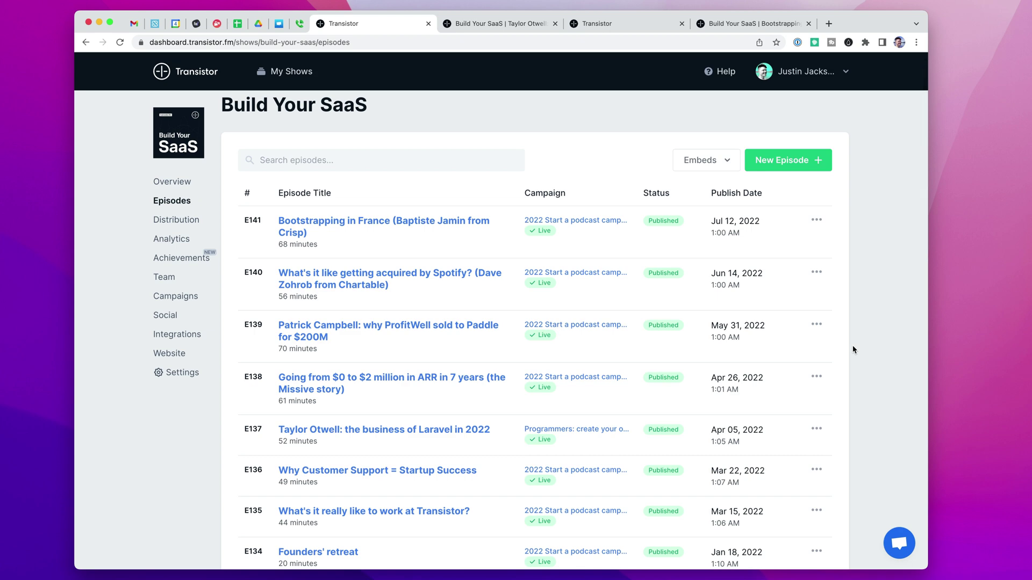
pyautogui.scroll(-3, 378, 358)
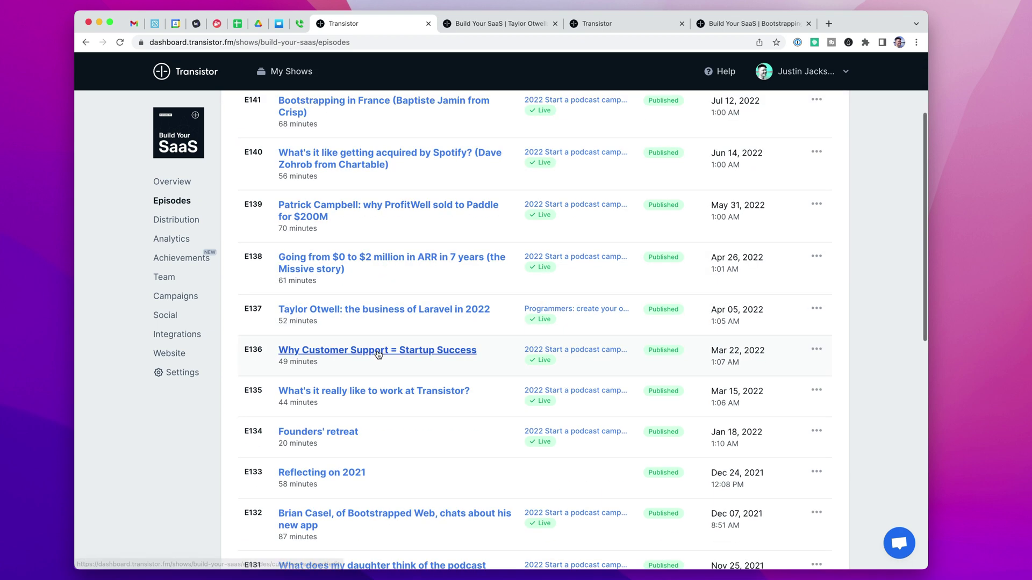
pyautogui.scroll(3, 378, 355)
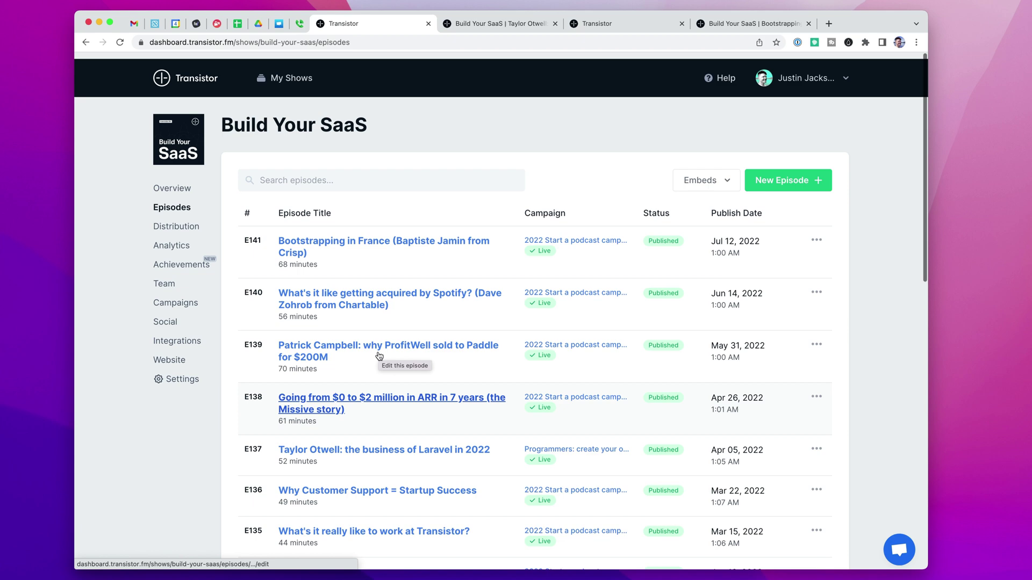